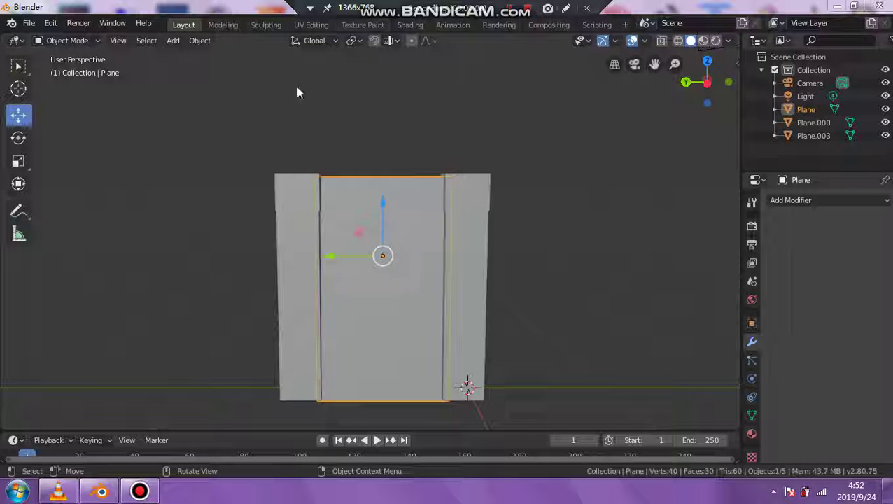
Switch the middle slab into Edit Mode.
click(62, 40)
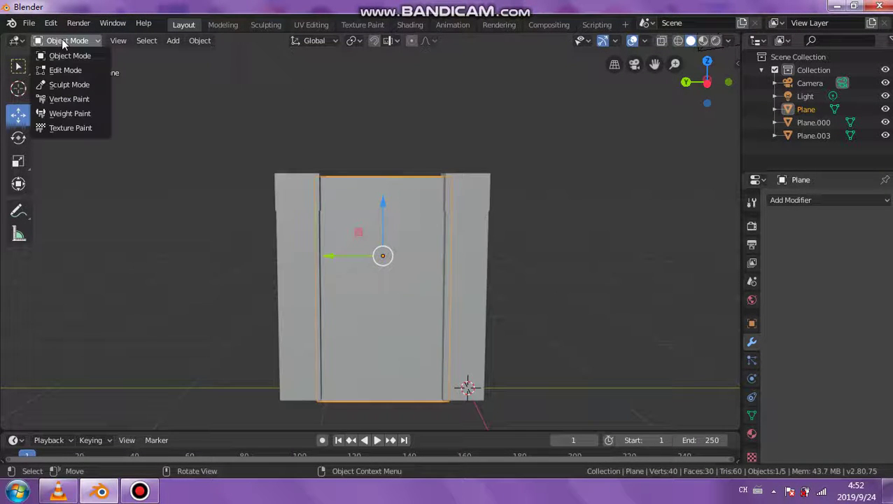
click(61, 40)
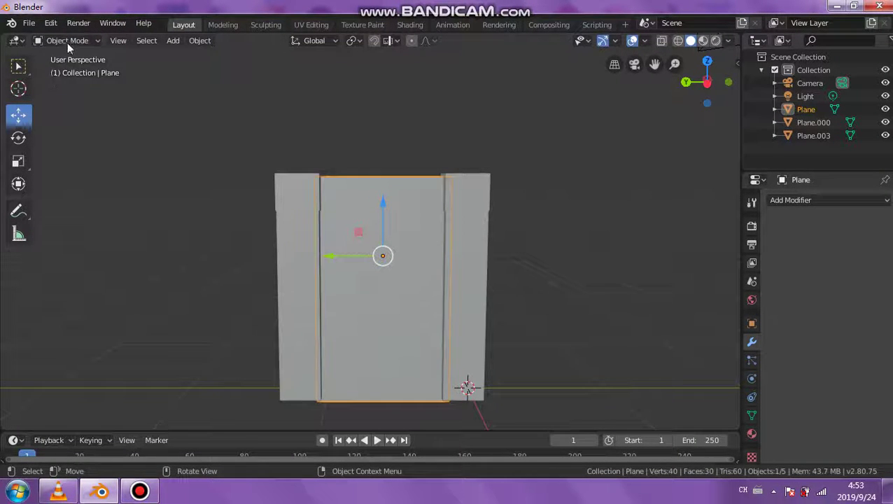
click(67, 41)
click(63, 69)
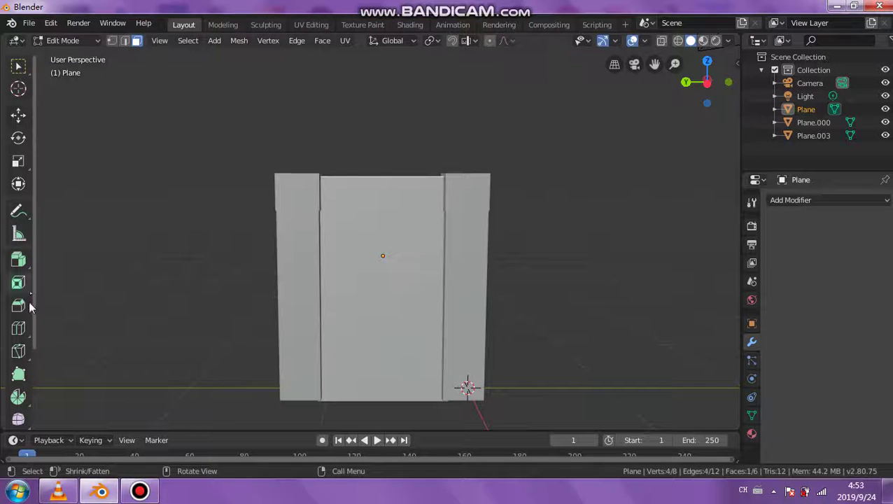
Add a horizontal loop cut near the slab's top and two vertical loop cuts.
click(19, 327)
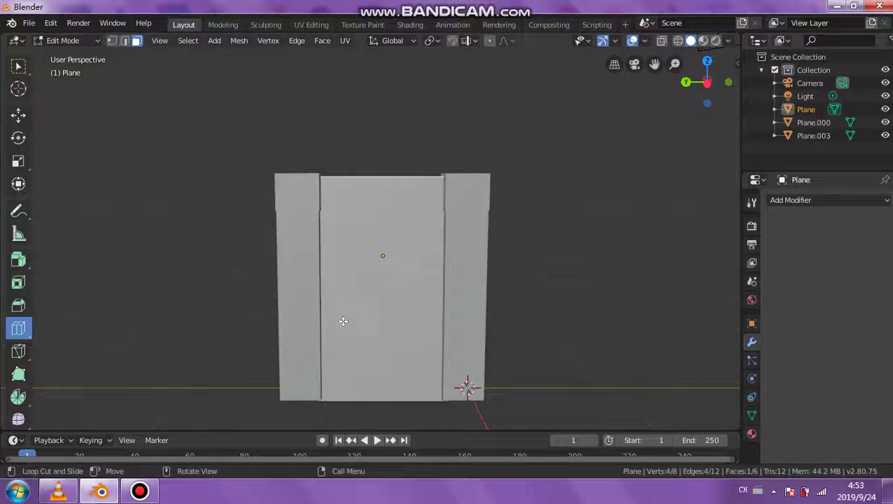
mouse_move(329, 311)
mouse_down()
mouse_move(332, 217)
mouse_move(331, 234)
mouse_up()
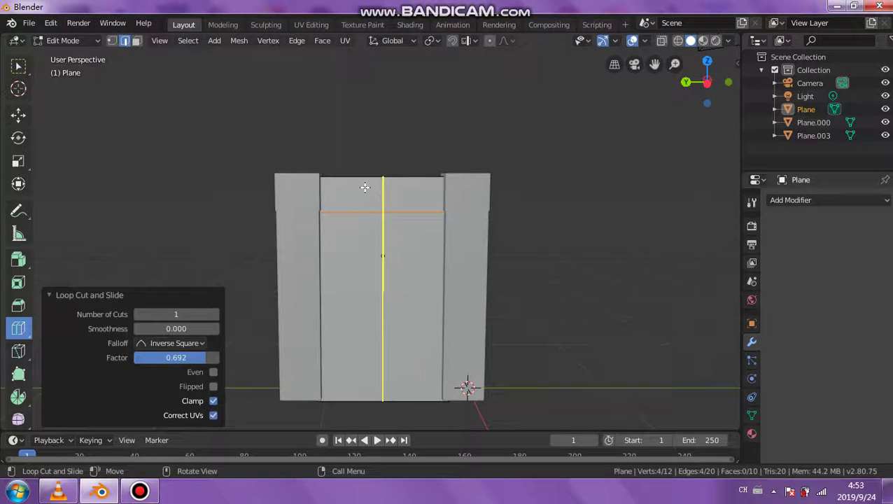
drag(364, 188, 349, 184)
drag(405, 181, 375, 182)
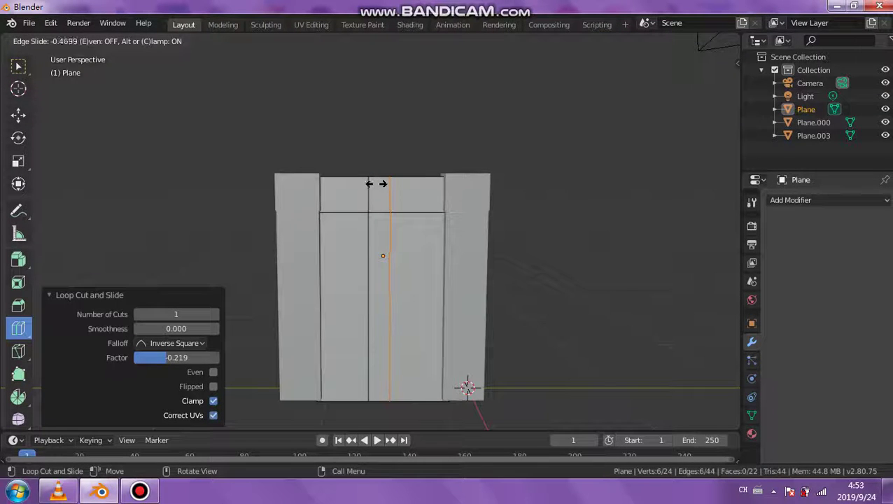
click(378, 183)
middle_drag(378, 185, 386, 232)
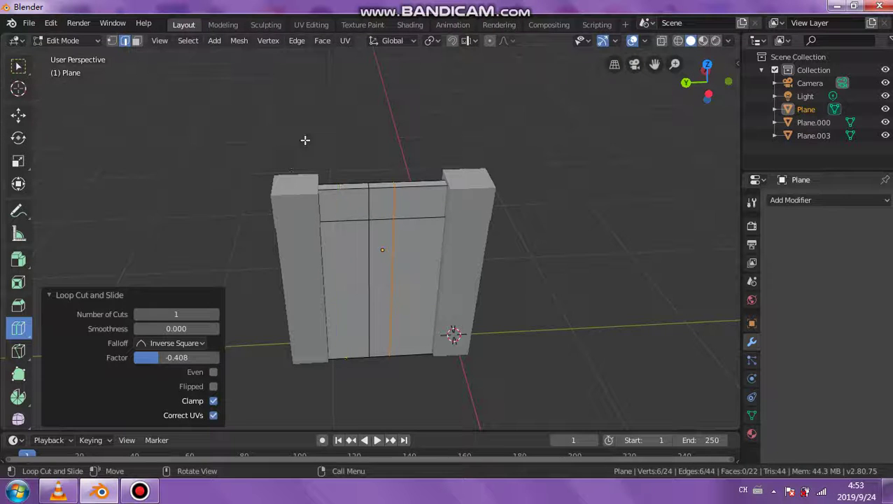
Hide both side pillars, Plane.000 and Plane.003.
click(885, 123)
click(886, 136)
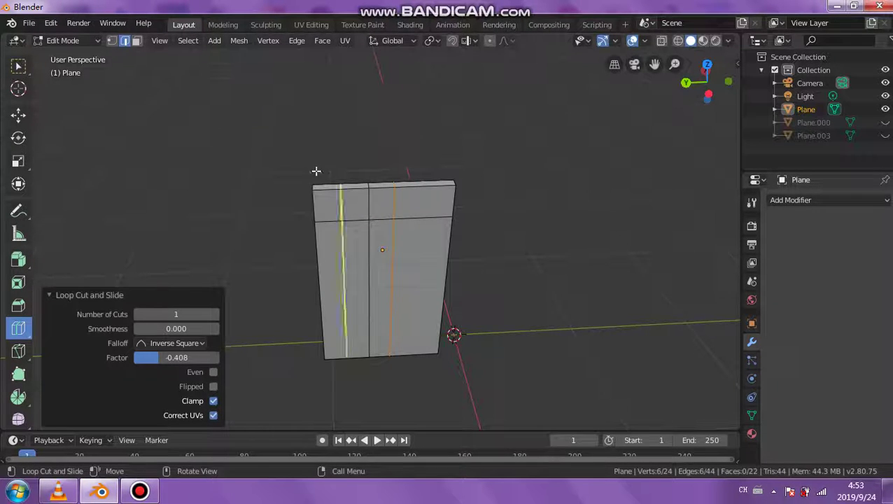
middle_drag(316, 171, 303, 179)
Return to box selection and pick the first loop-cut edges on the slab.
key(w)
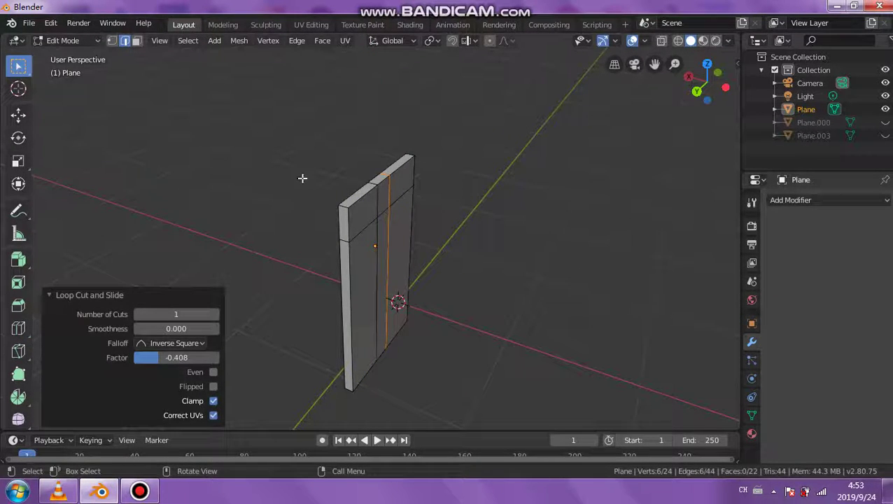
scroll(364, 212, up, 2)
click(321, 182)
middle_drag(322, 182, 439, 188)
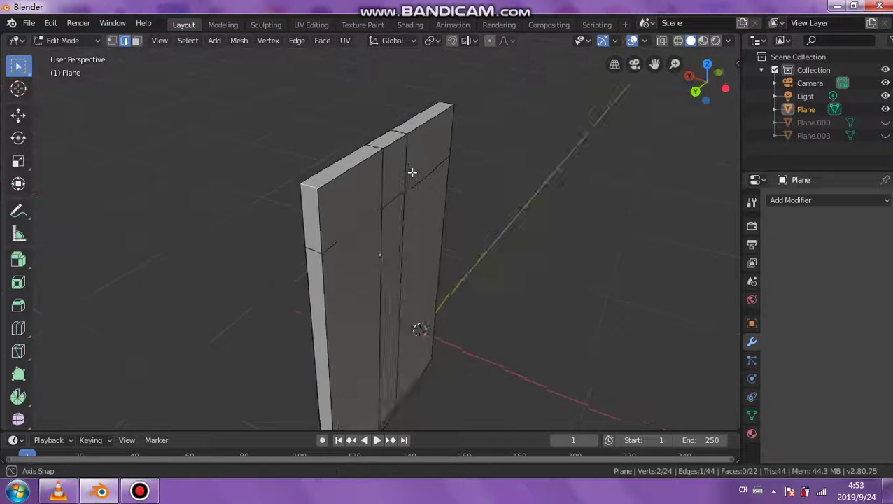
shift+click(446, 193)
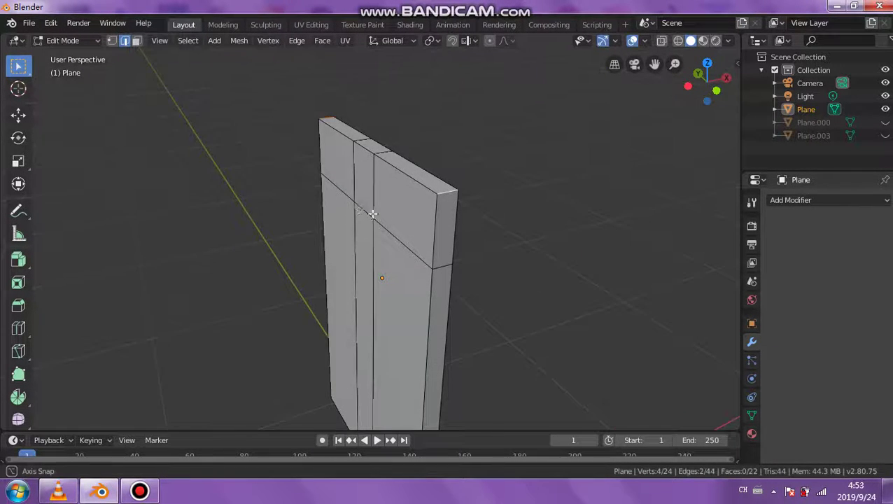
middle_drag(373, 212, 415, 220)
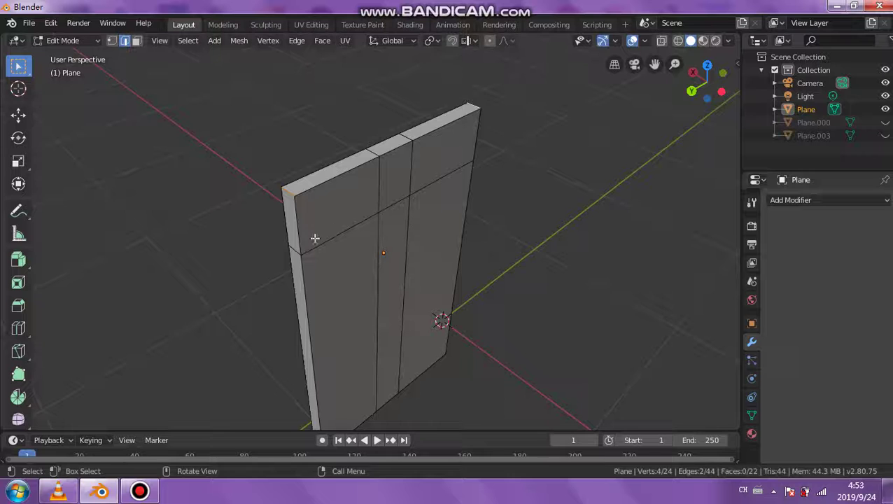
middle_drag(324, 240, 312, 240)
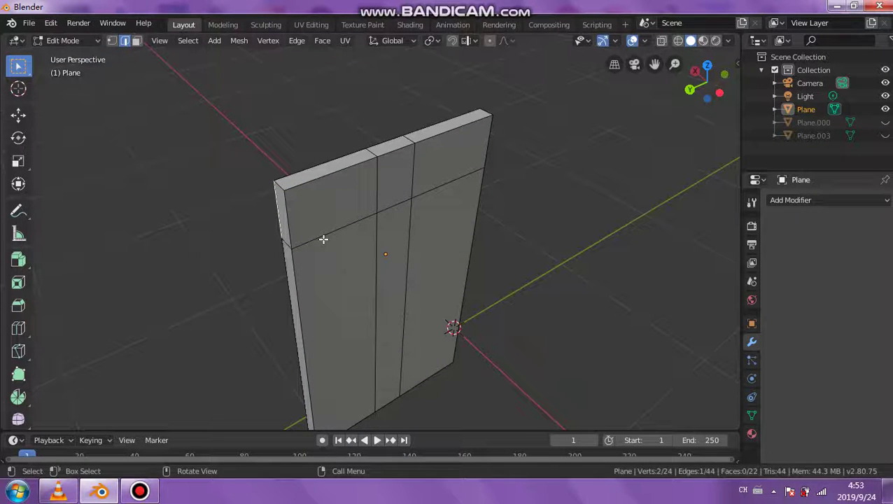
Add the remaining vertical and horizontal loop-cut edges to the selection.
shift+click(378, 222)
shift+click(411, 214)
shift+click(412, 195)
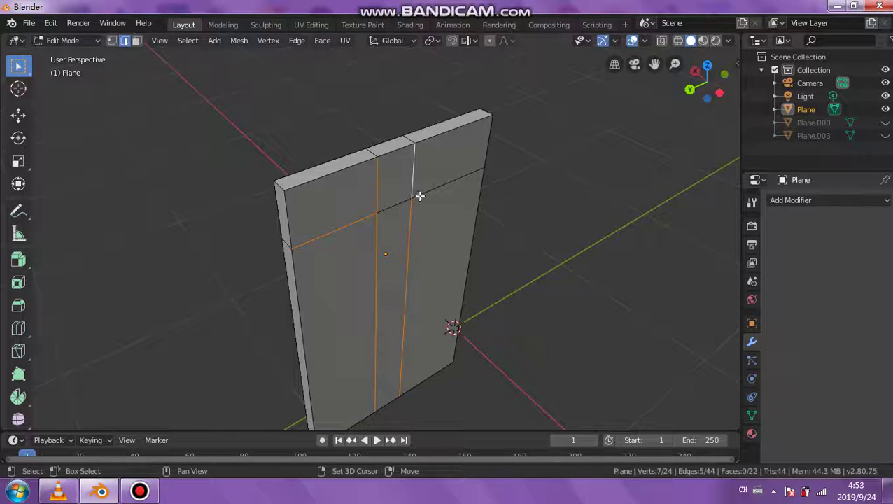
shift+click(419, 196)
mouse_move(418, 196)
middle_down()
mouse_move(320, 241)
mouse_move(487, 222)
middle_up()
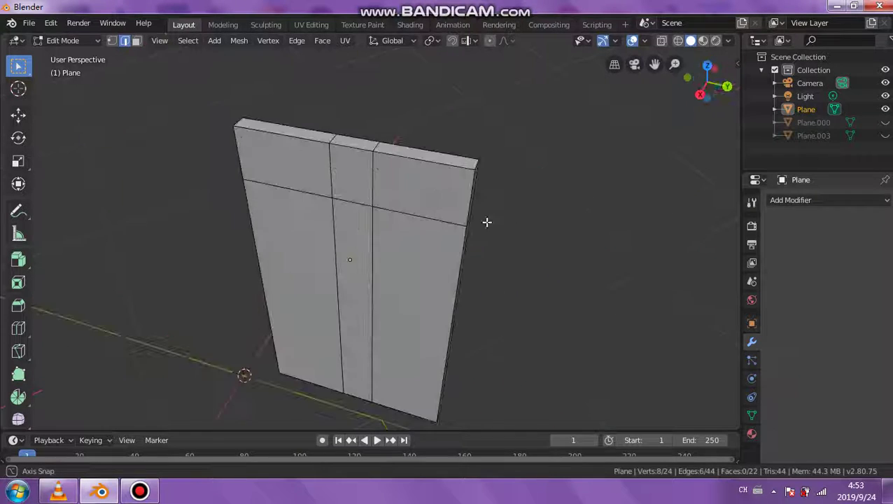
shift+click(373, 201)
shift+click(369, 214)
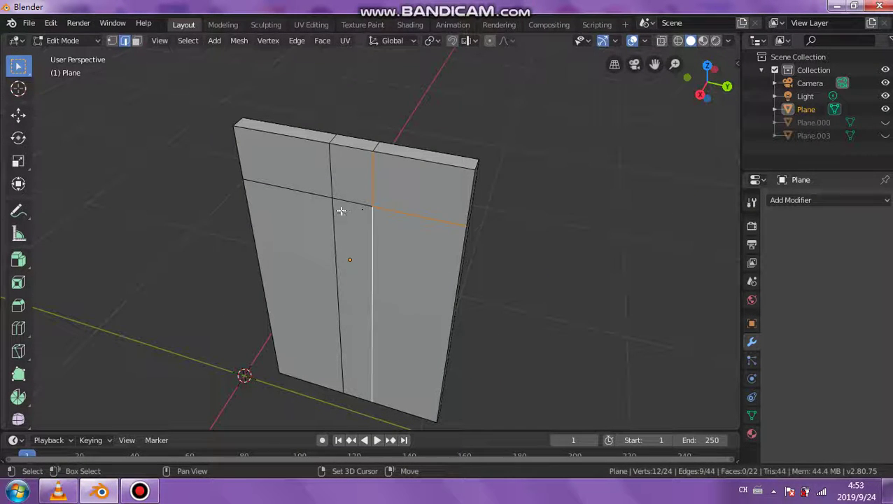
shift+click(331, 207)
shift+click(327, 197)
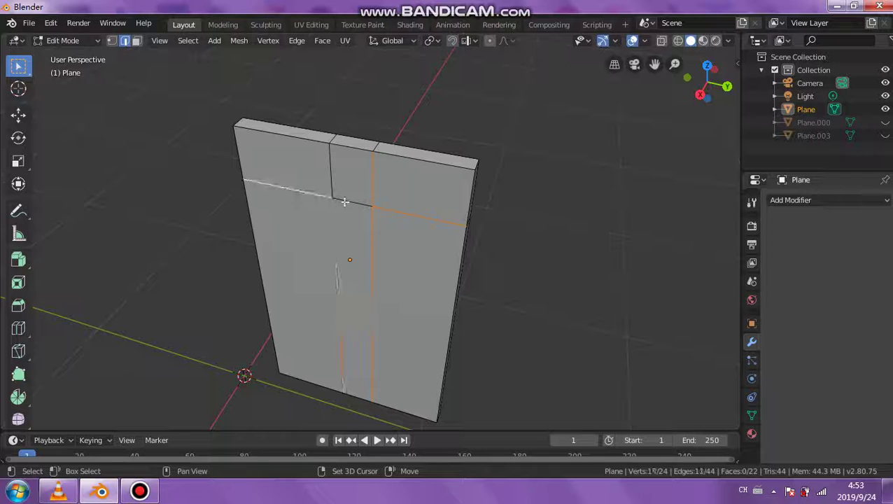
mouse_move(332, 185)
middle_down()
mouse_move(364, 181)
mouse_move(195, 146)
mouse_move(343, 202)
mouse_move(378, 203)
middle_up()
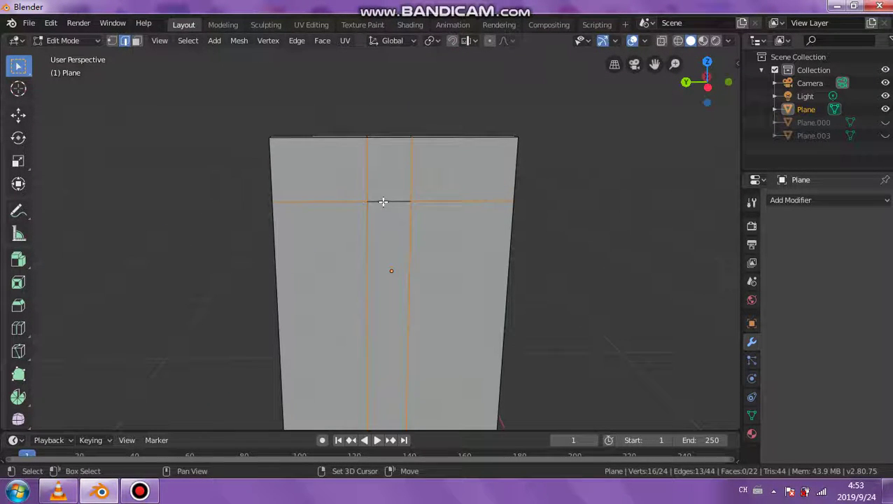
shift+click(382, 202)
Dissolve the selected inner cut edges so the slab's front face is plain.
right_click(383, 201)
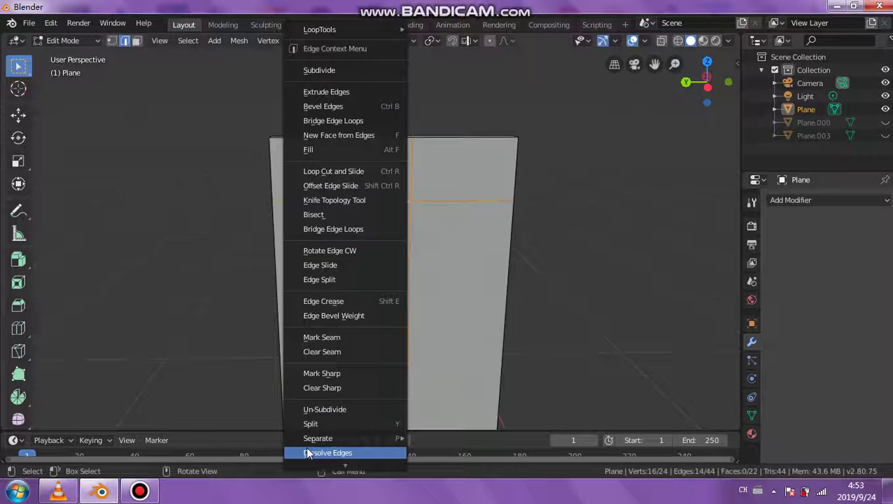
click(308, 453)
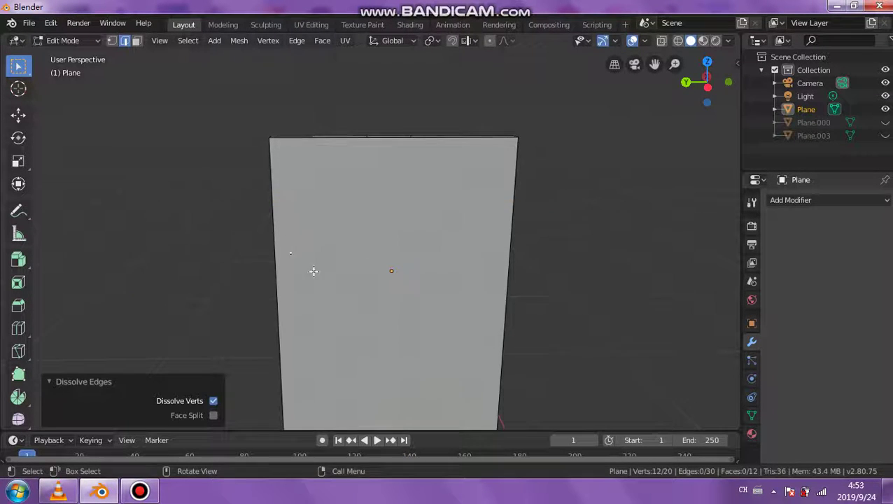
mouse_move(313, 271)
middle_down()
mouse_move(532, 269)
mouse_move(367, 278)
mouse_move(312, 300)
middle_up()
mouse_move(319, 223)
middle_down()
mouse_move(365, 209)
mouse_move(332, 191)
mouse_move(507, 208)
middle_up()
Select the slab's two top corner edges.
shift+click(369, 205)
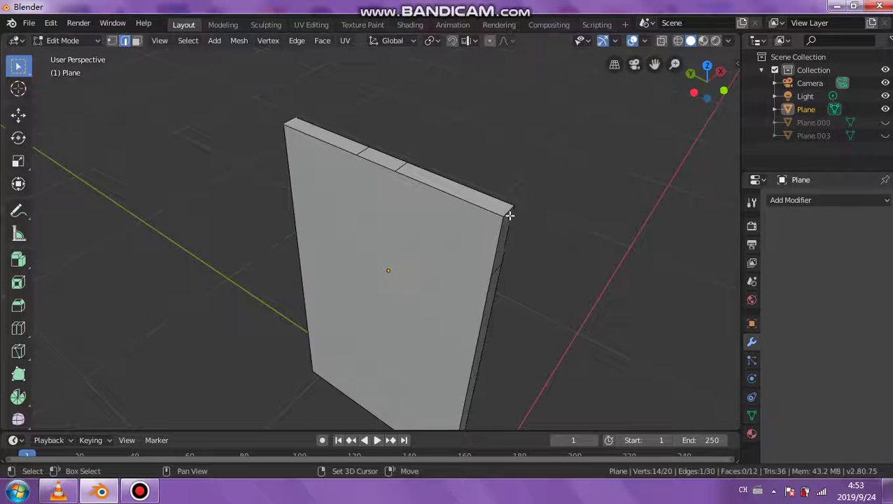
shift+click(509, 199)
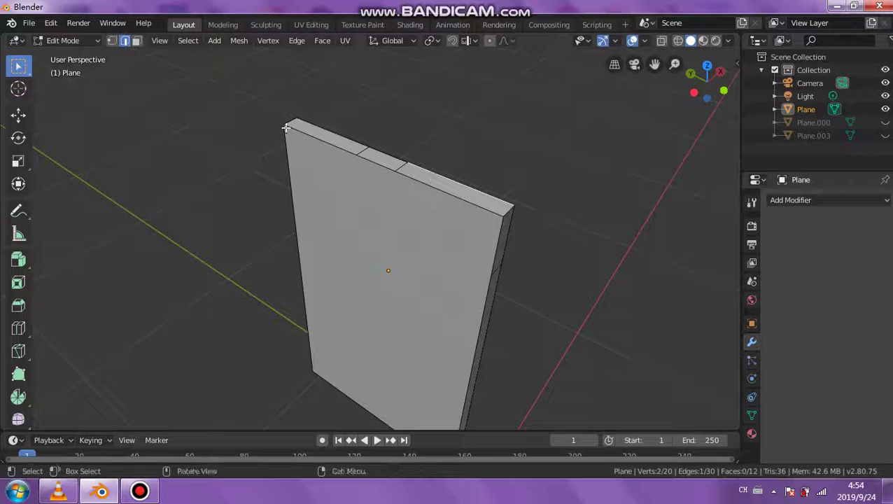
middle_drag(516, 203, 318, 161)
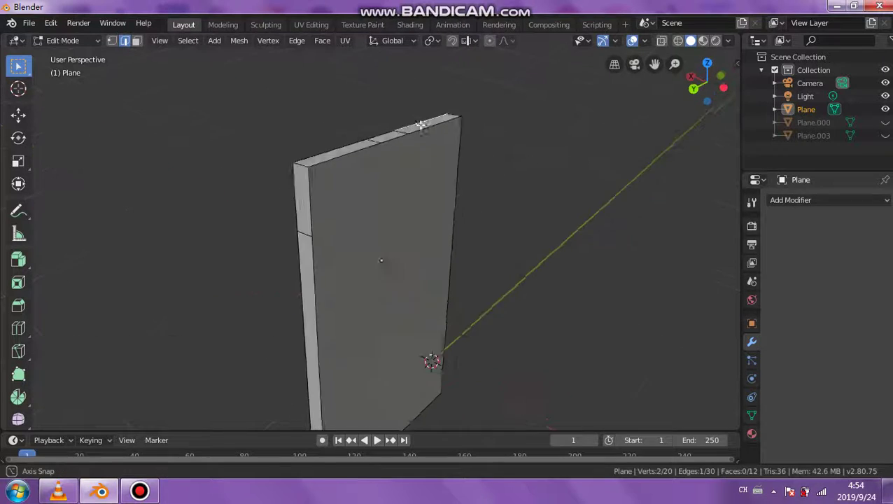
shift+click(367, 158)
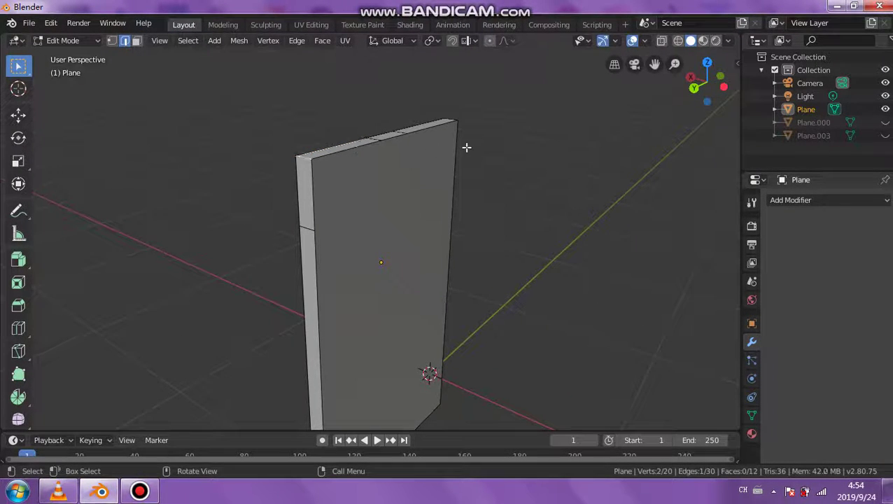
mouse_move(466, 146)
middle_down()
mouse_move(265, 157)
mouse_move(378, 179)
middle_up()
shift+click(418, 190)
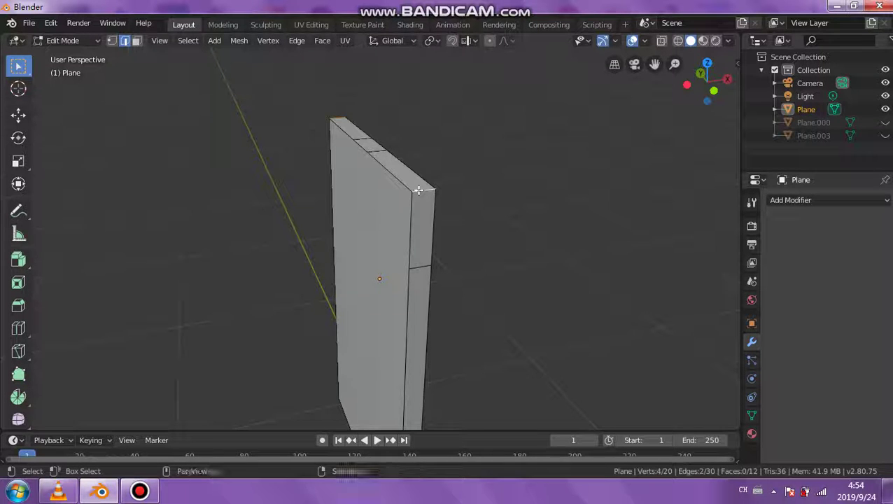
Bevel the top corner edges by 0.243m and unhide both side pillars.
click(18, 305)
mouse_move(500, 287)
mouse_down()
mouse_move(503, 336)
mouse_move(449, 293)
mouse_up()
mouse_move(449, 293)
middle_down()
mouse_move(466, 261)
mouse_move(787, 183)
middle_up()
click(885, 135)
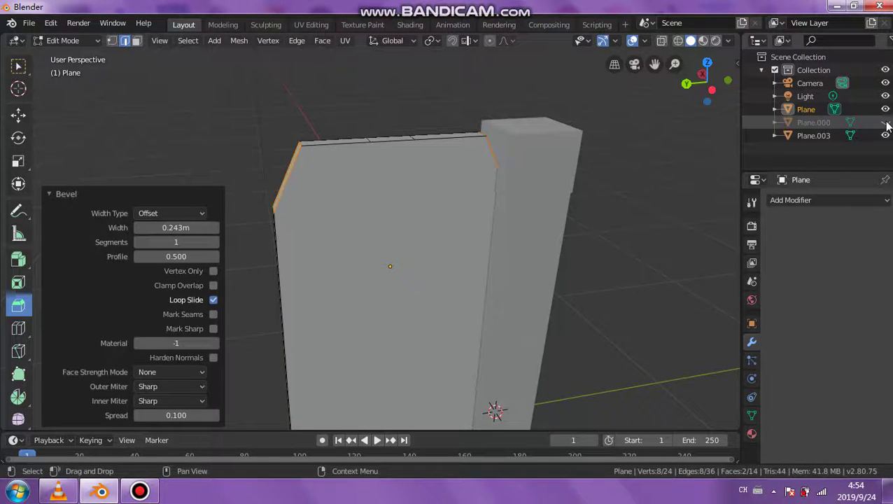
click(886, 123)
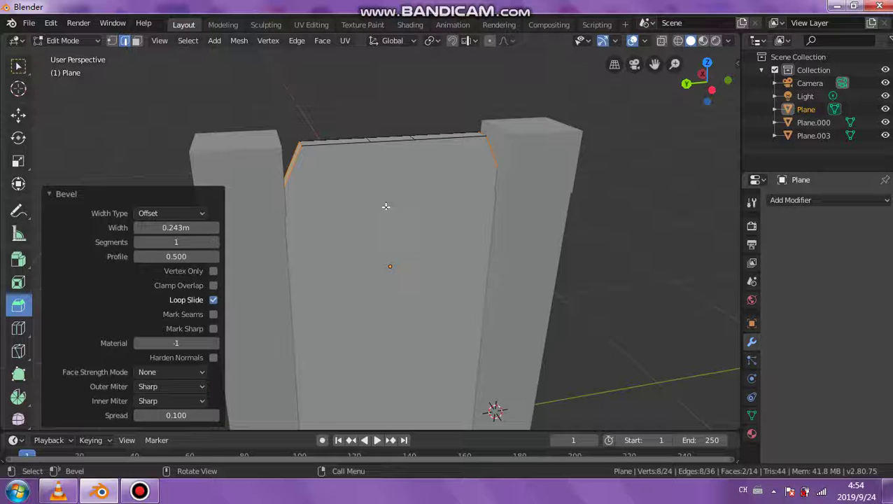
Raise the bevel to 5 segments for rounded corners, then undo it.
click(213, 243)
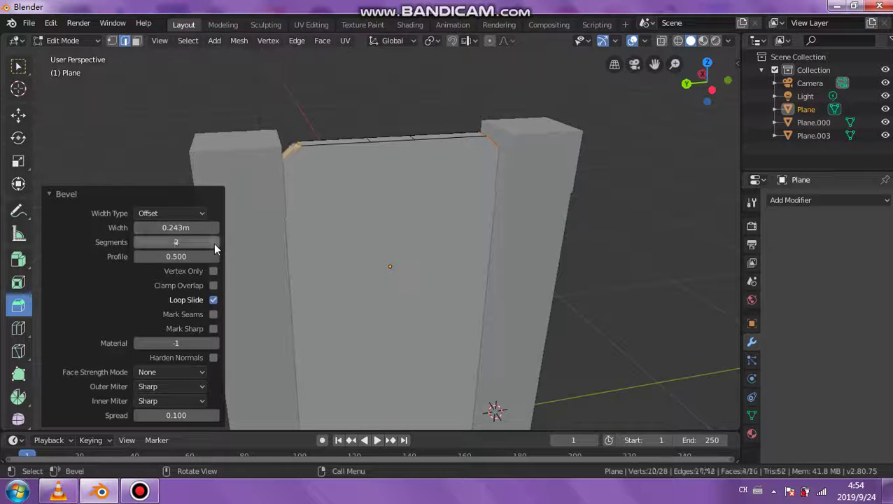
click(214, 242)
click(213, 243)
click(214, 242)
mouse_move(305, 237)
middle_down()
mouse_move(267, 225)
mouse_move(281, 203)
middle_up()
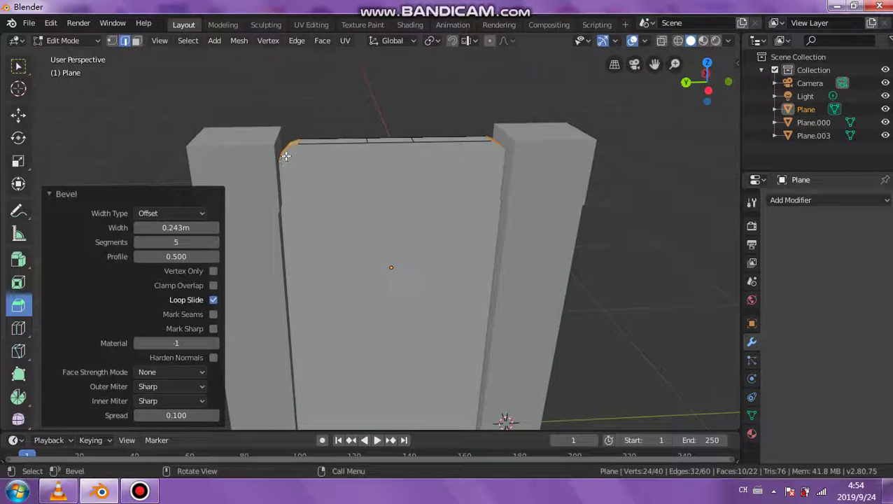
middle_drag(286, 157, 306, 181)
key(ctrl+z)
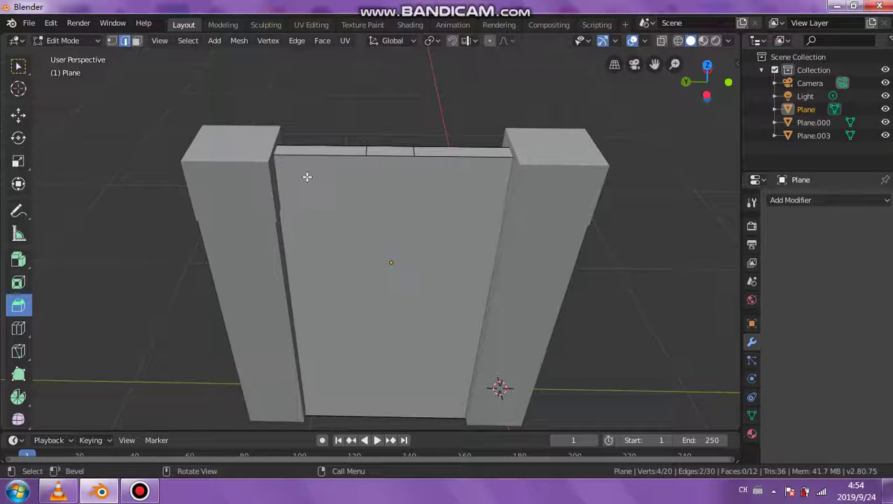
click(51, 23)
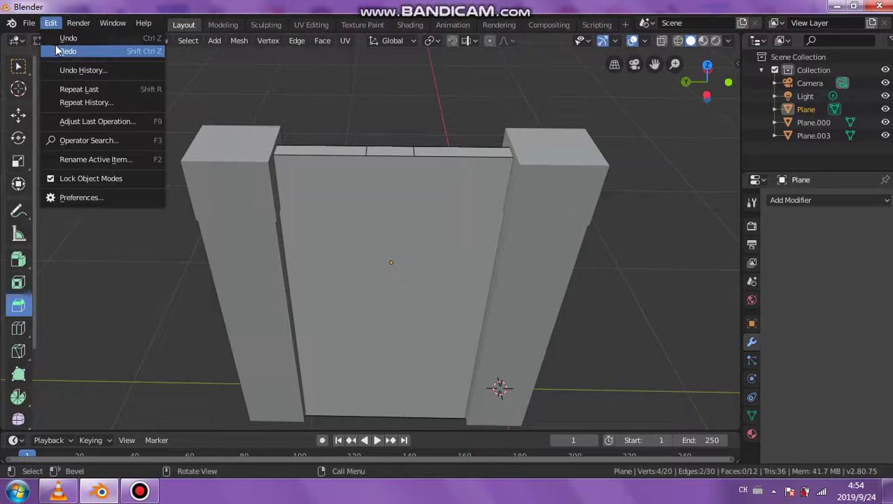
Redo the bevel, undo it again, and reselect a top edge.
click(57, 51)
mouse_move(377, 177)
middle_down()
mouse_move(383, 153)
mouse_move(367, 135)
middle_up()
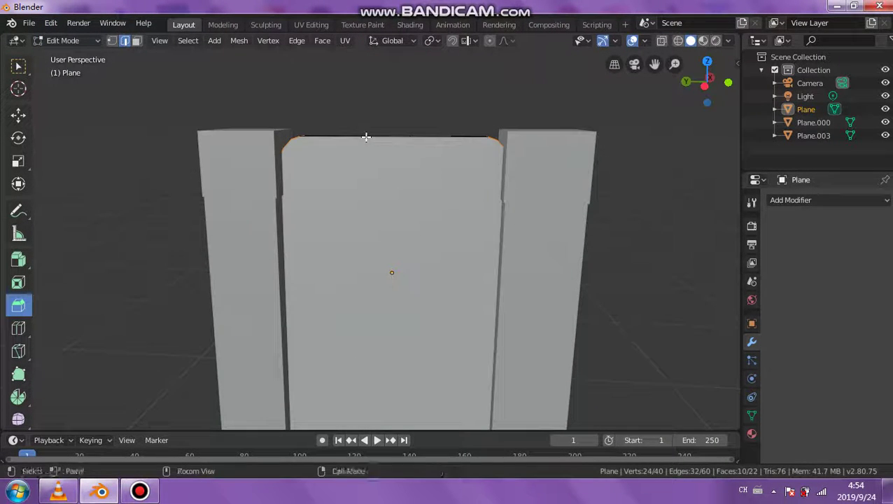
key(ctrl+z)
ctrl+click(335, 154)
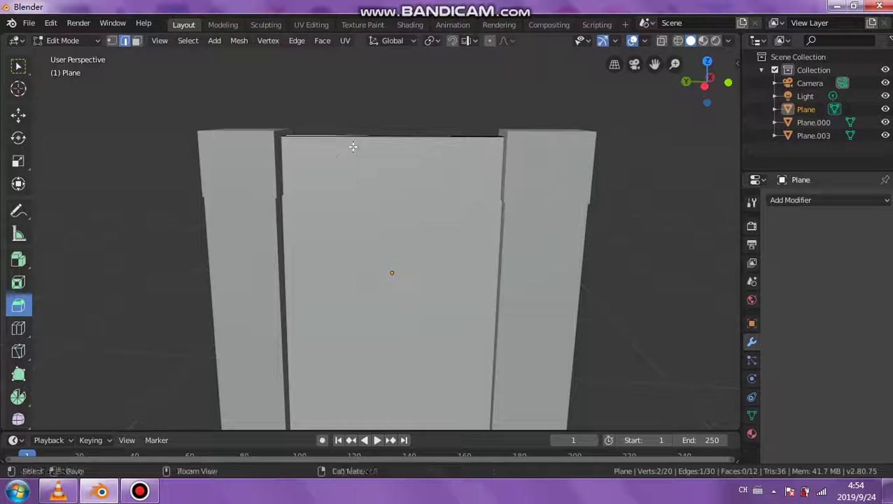
middle_drag(334, 155, 363, 207)
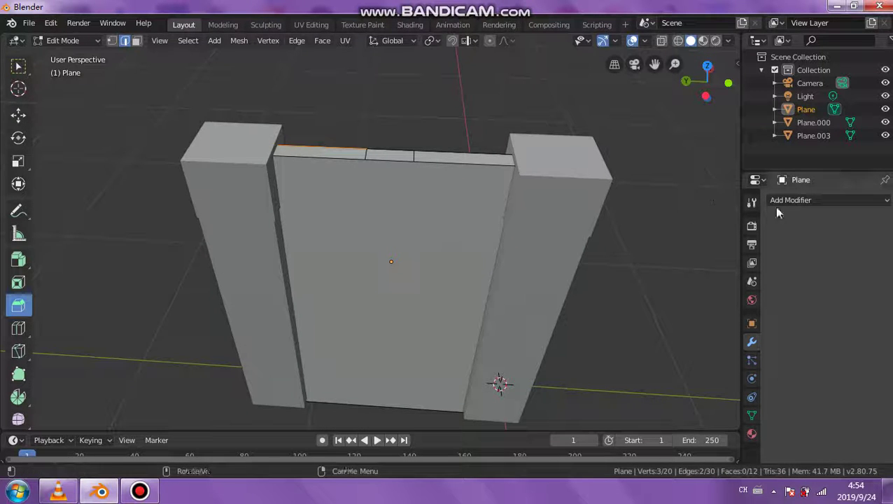
Hide both pillar blocks and add the slab's top-right edge to the selection.
drag(886, 135, 887, 126)
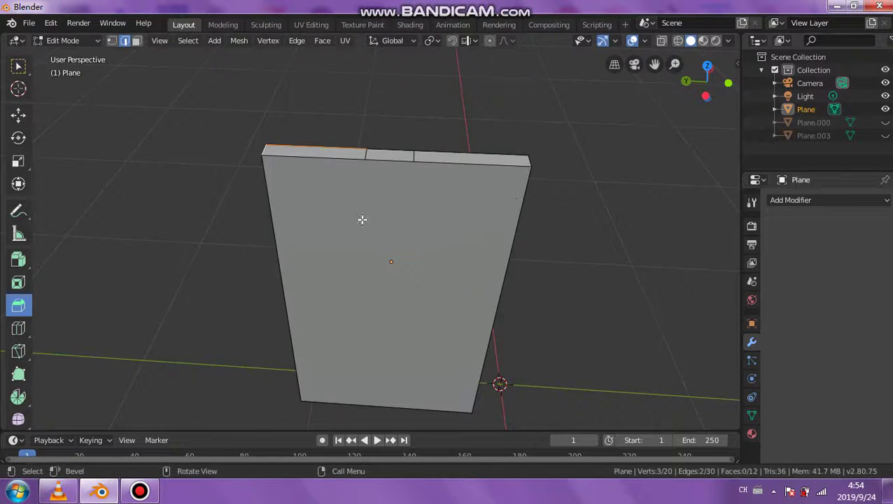
mouse_move(362, 219)
middle_down()
mouse_move(324, 210)
mouse_move(294, 219)
mouse_move(275, 209)
mouse_move(315, 214)
mouse_move(203, 199)
middle_up()
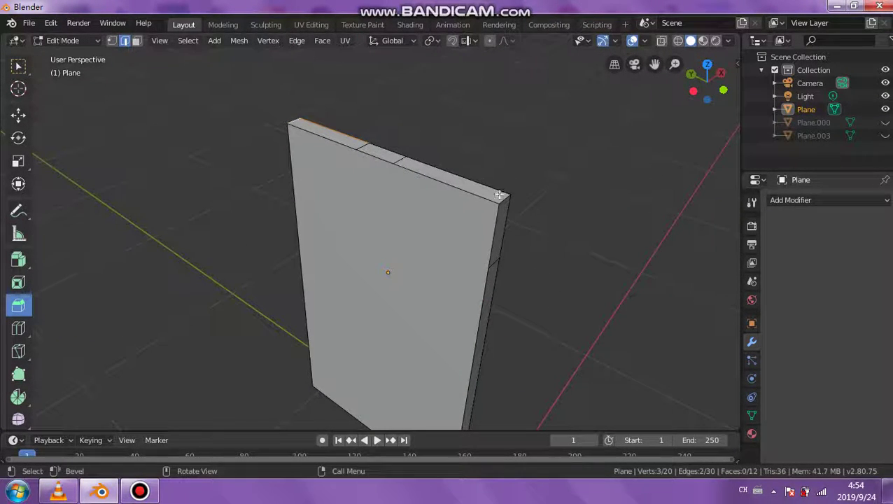
mouse_move(359, 202)
middle_down()
mouse_move(409, 182)
mouse_move(258, 146)
middle_up()
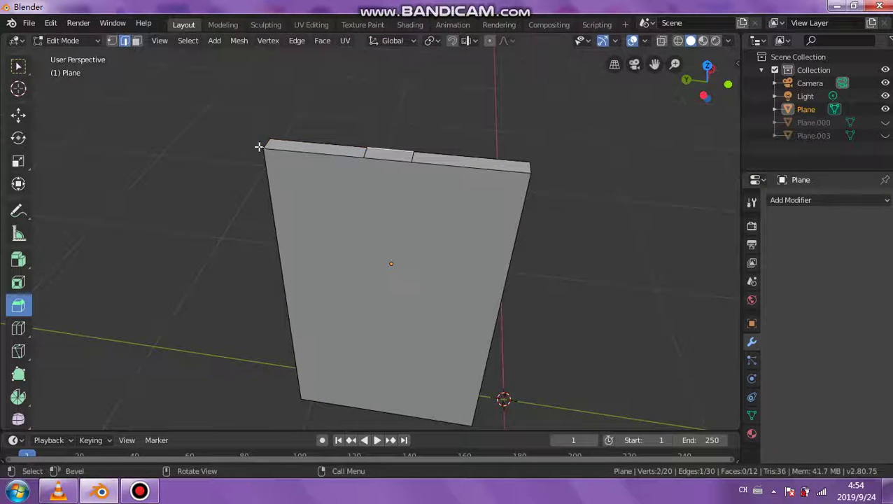
shift+click(530, 172)
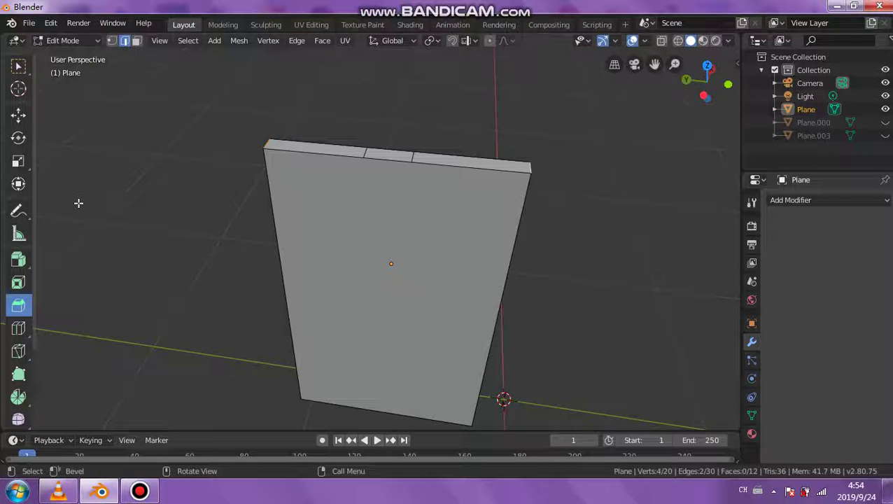
mouse_move(35, 287)
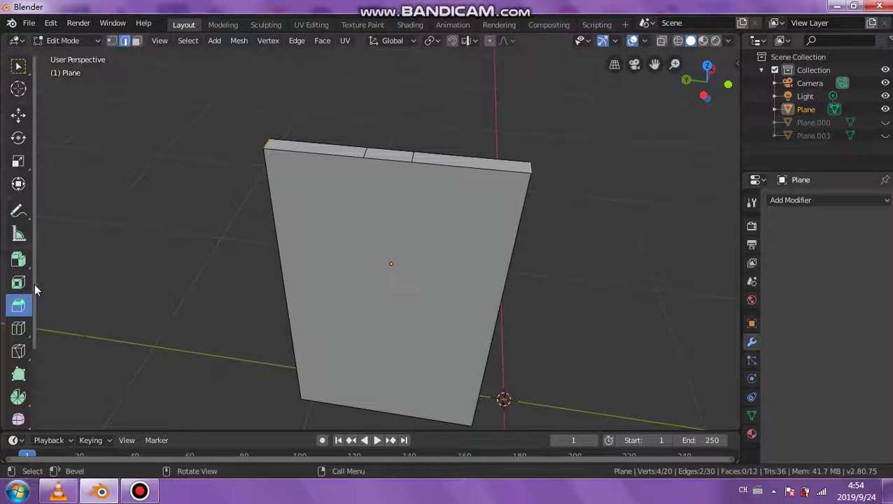
middle_drag(223, 189, 240, 209)
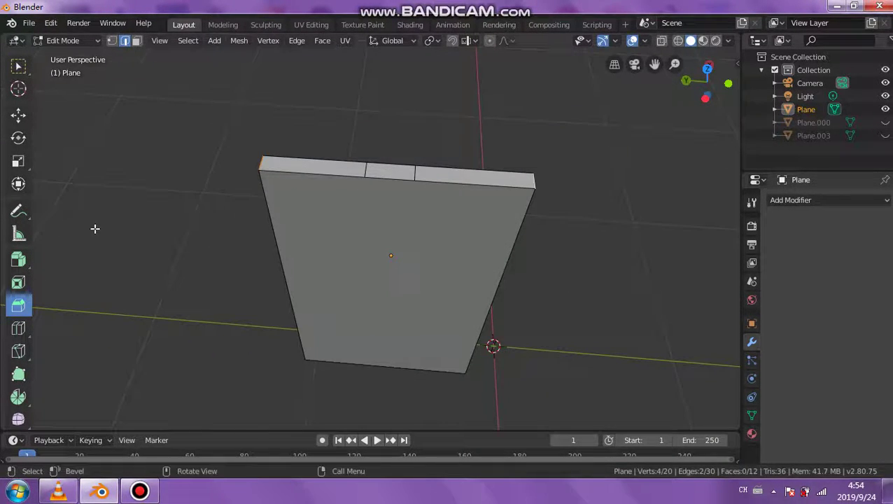
scroll(18, 403, down, 2)
click(18, 413)
drag(223, 240, 173, 235)
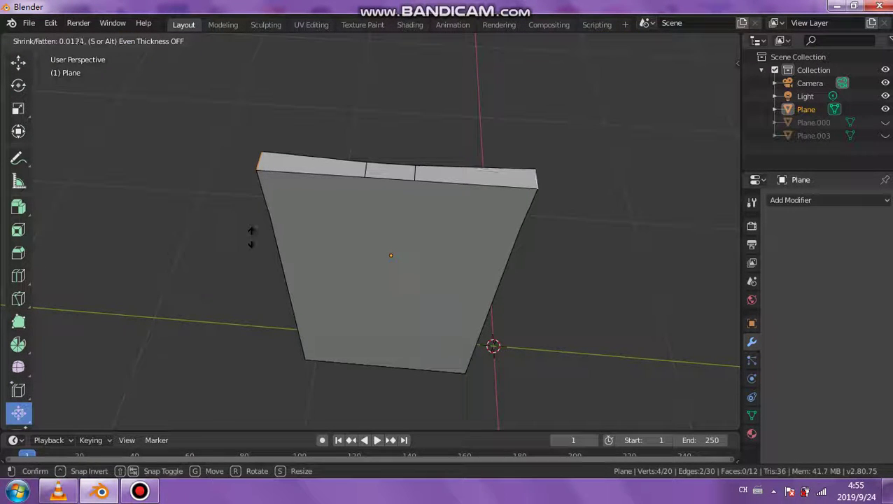
click(167, 236)
click(50, 23)
click(70, 36)
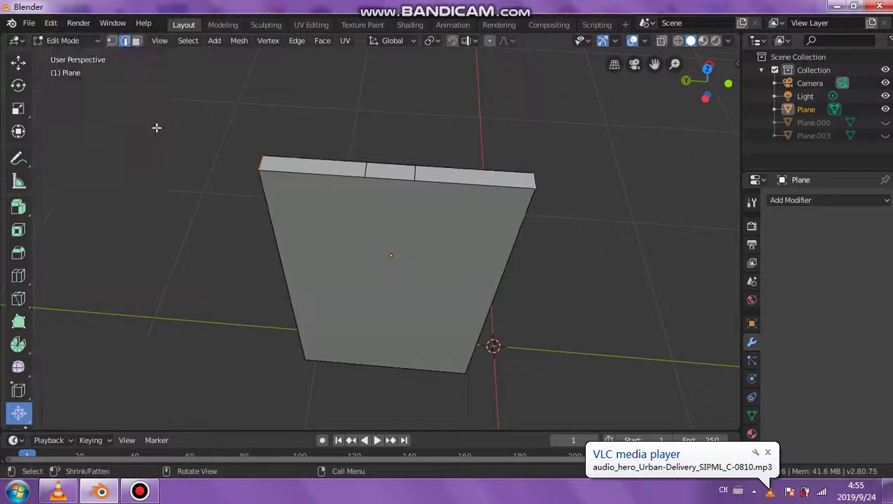
mouse_move(156, 128)
middle_down()
mouse_move(275, 207)
mouse_move(386, 144)
mouse_move(427, 184)
middle_up()
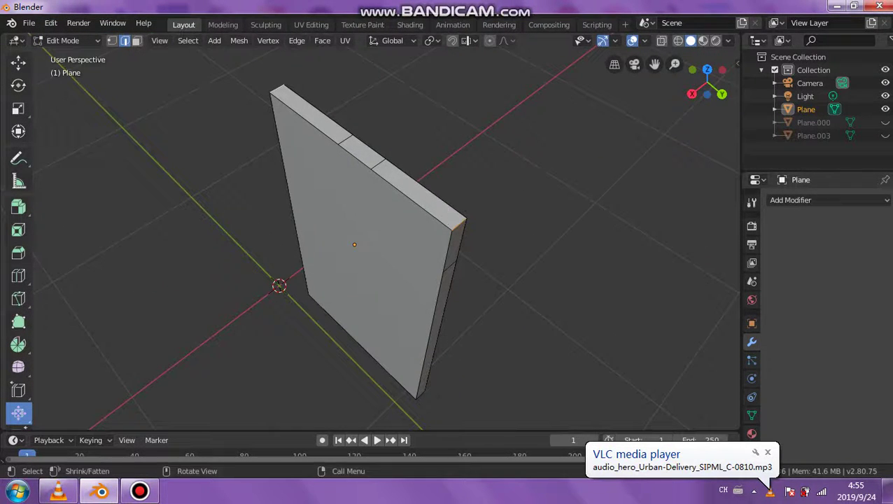
drag(461, 224, 439, 213)
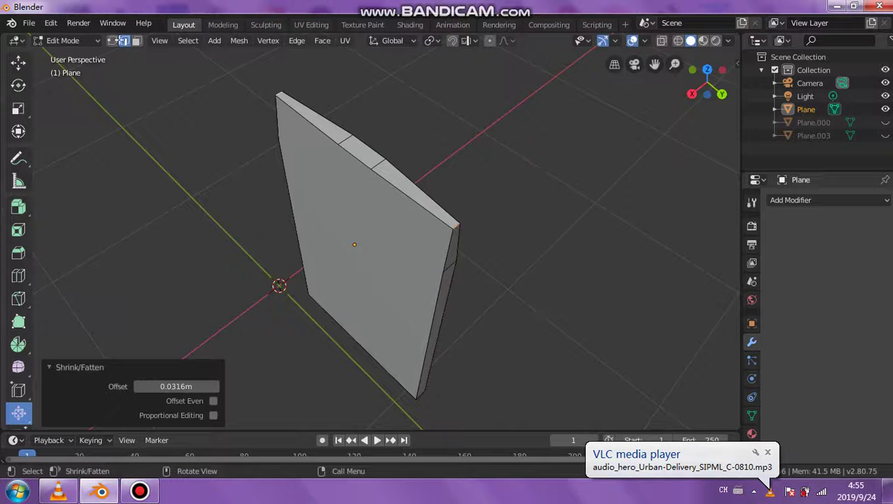
click(51, 23)
click(70, 36)
middle_drag(189, 106, 278, 137)
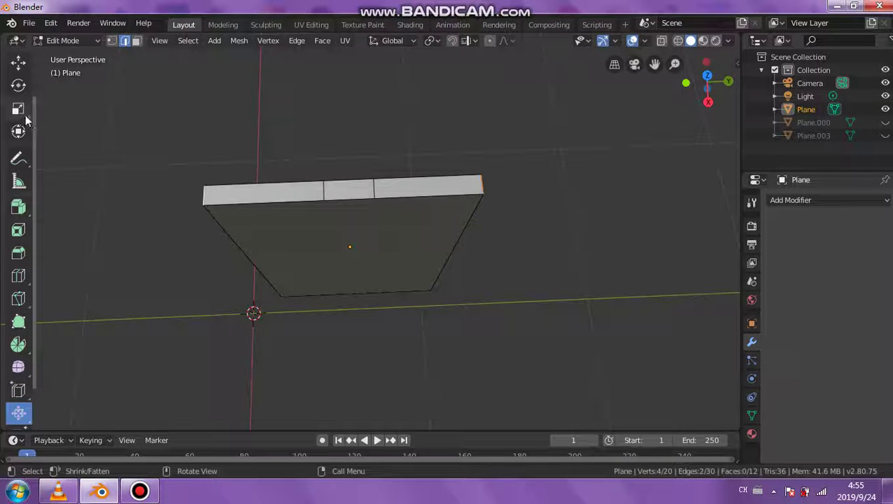
click(19, 63)
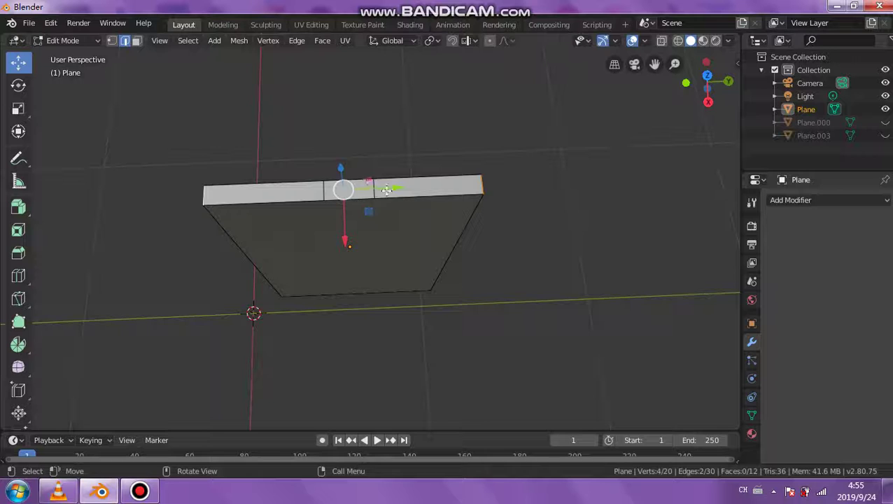
drag(387, 189, 356, 189)
click(50, 23)
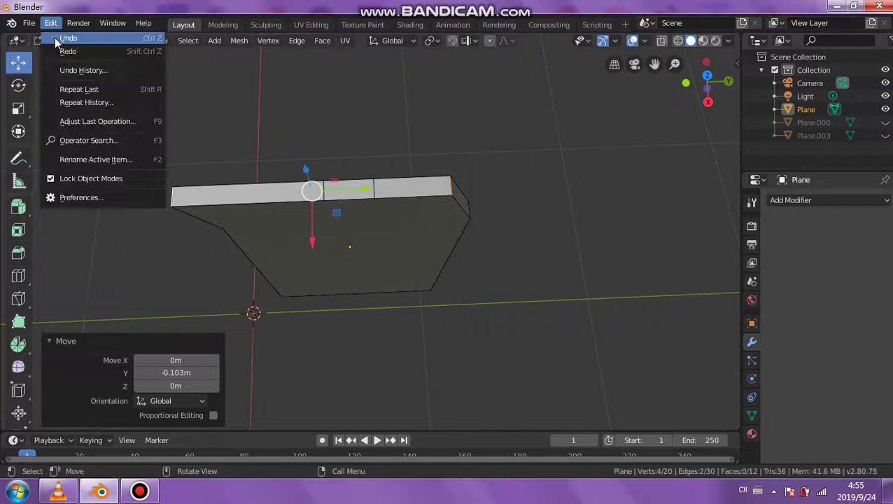
click(55, 37)
middle_drag(548, 240, 399, 158)
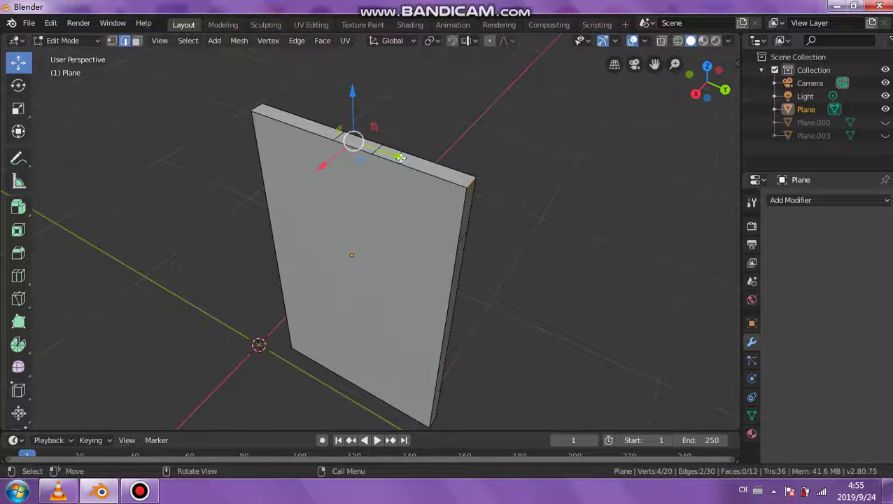
drag(399, 157, 230, 83)
click(50, 23)
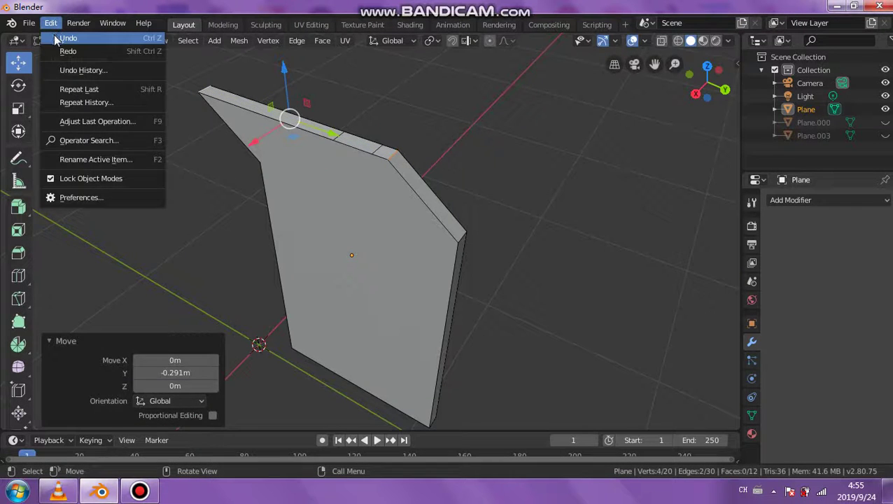
click(55, 34)
mouse_move(225, 116)
middle_down()
mouse_move(306, 149)
mouse_move(317, 185)
middle_up()
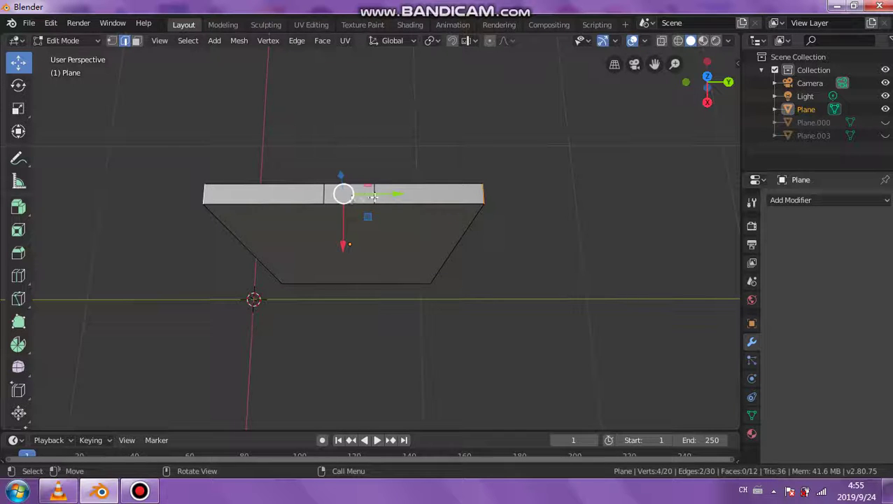
Slide the left and right top edges inward along Y, the right by -0.358m.
click(222, 192)
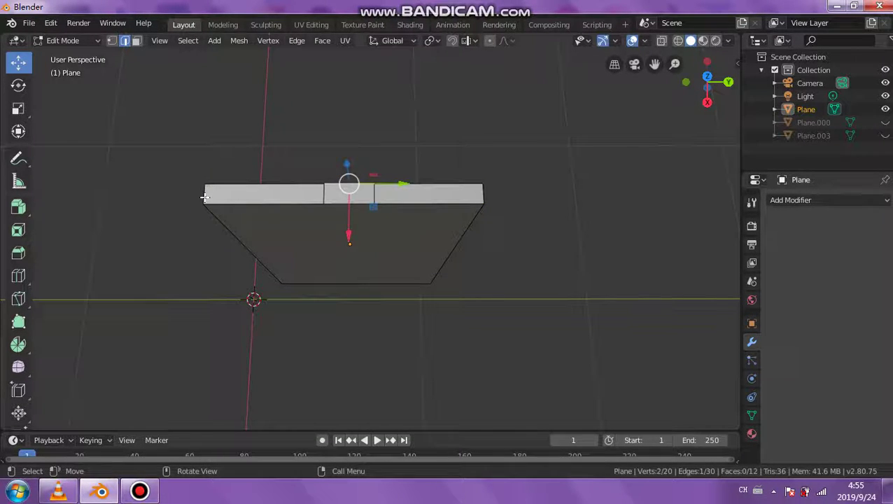
click(204, 197)
key(g)
key(y)
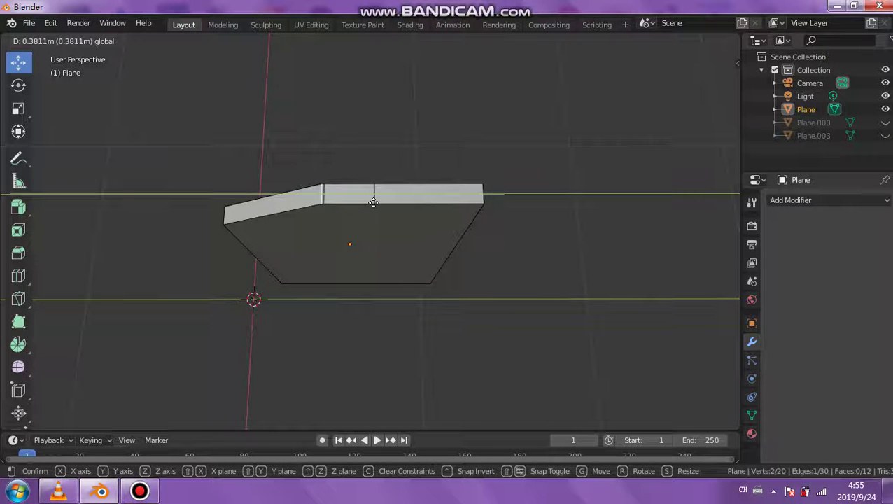
click(375, 203)
click(481, 193)
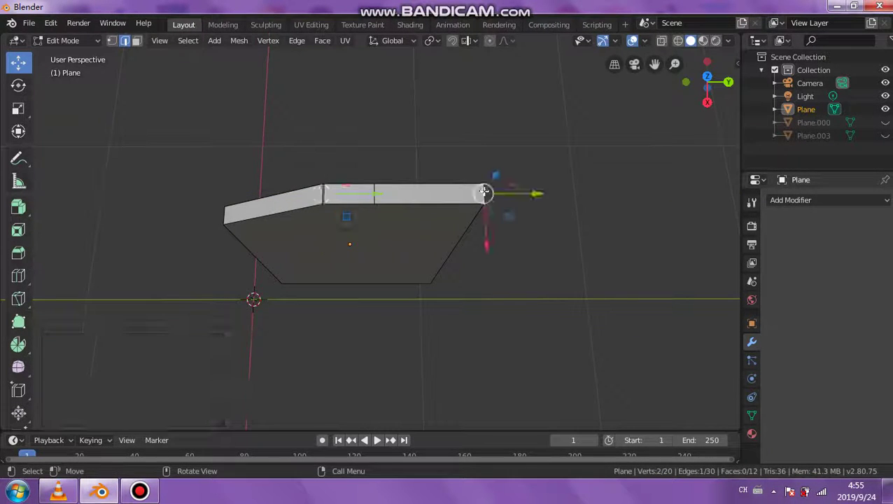
key(g)
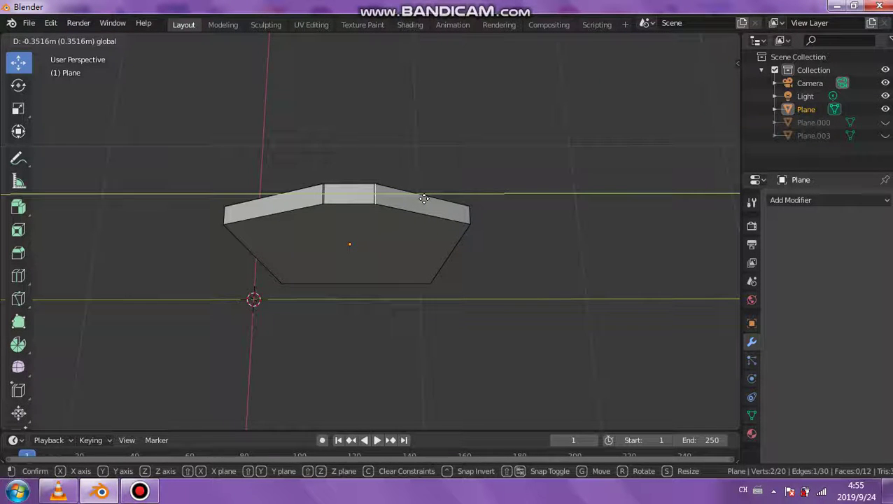
click(424, 200)
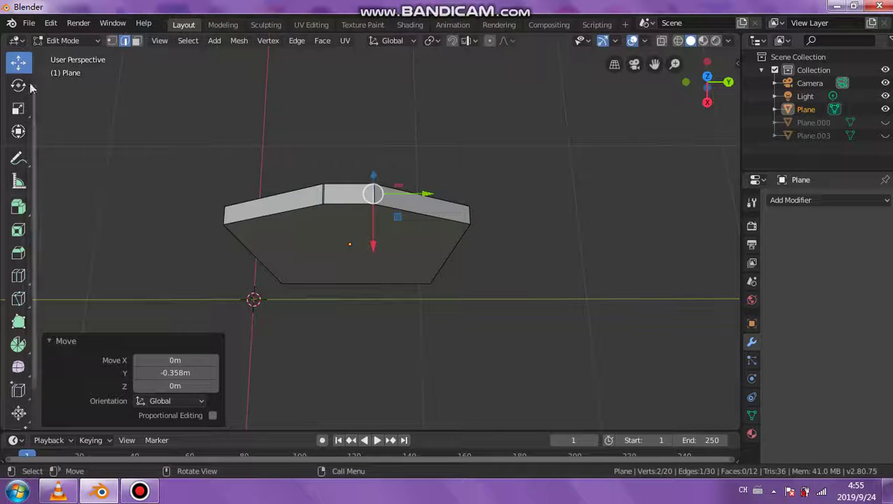
Switch to face select, then undo twice to restore the edge selection.
click(135, 41)
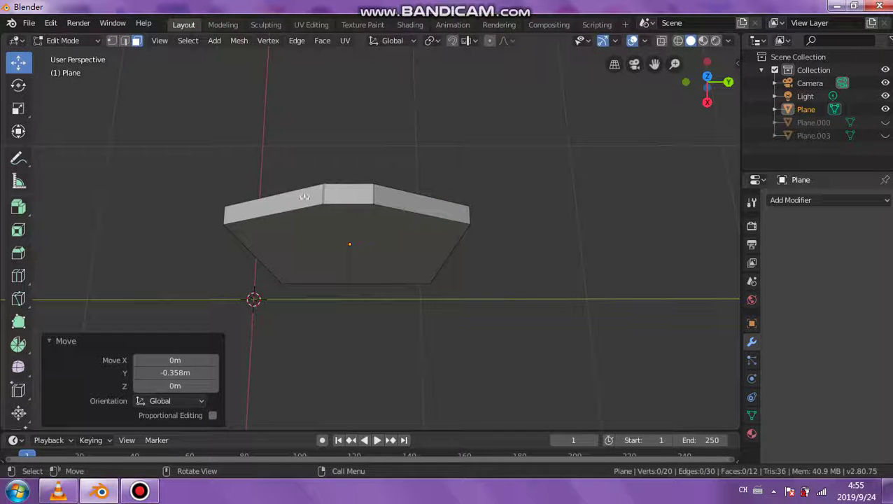
click(50, 23)
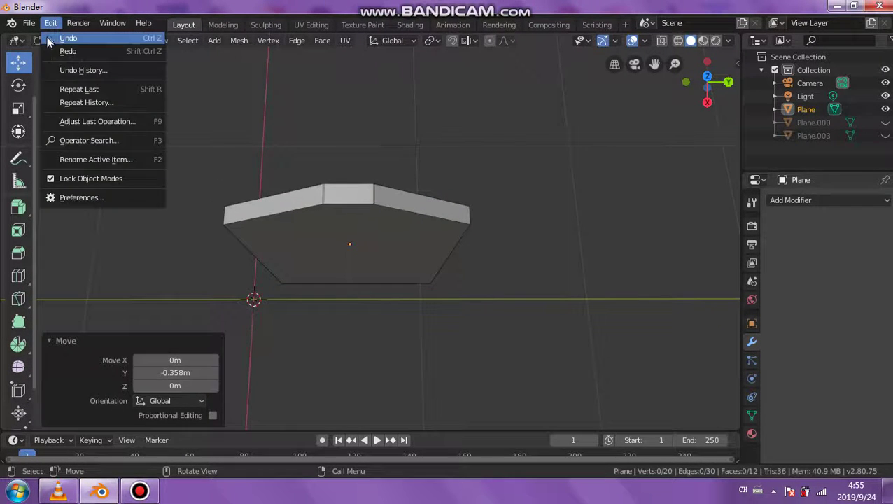
click(47, 37)
click(50, 25)
click(56, 37)
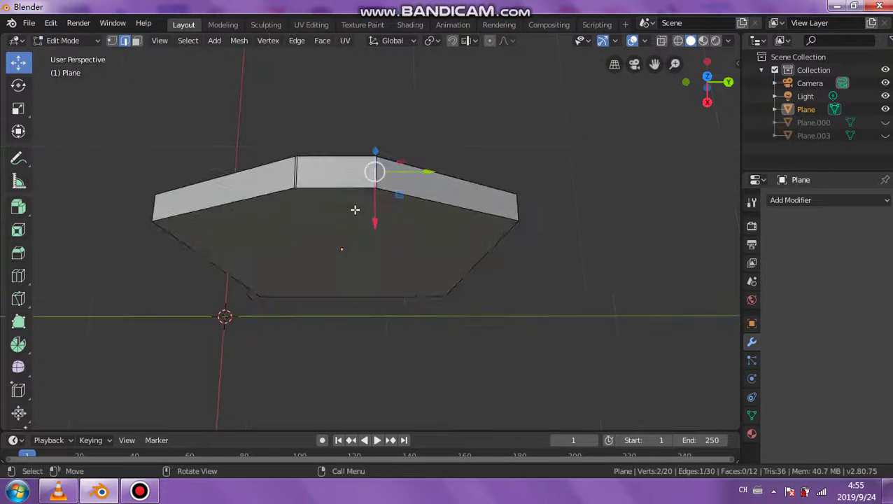
scroll(354, 207, up, 2)
scroll(344, 186, up, 2)
Slide the selected top edge along Y to -0.351m.
click(378, 105)
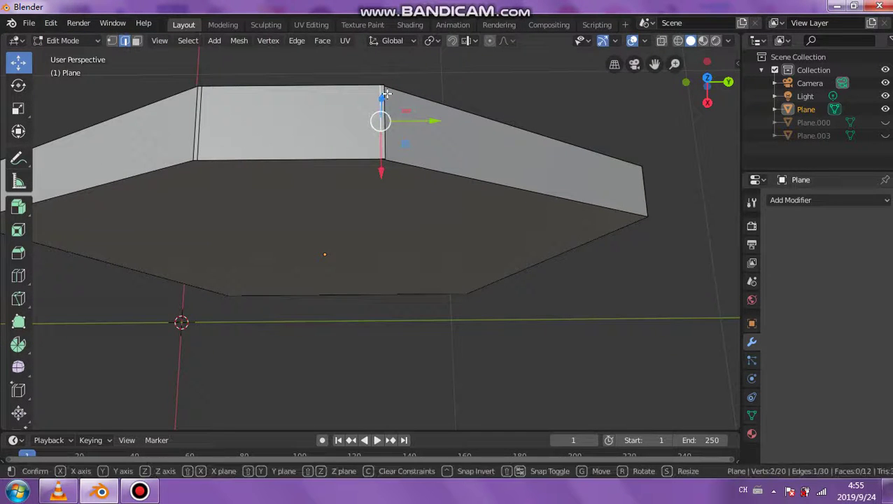
mouse_move(399, 73)
middle_down()
mouse_move(382, 121)
mouse_move(389, 100)
mouse_move(429, 229)
mouse_move(406, 210)
middle_up()
scroll(428, 232, up, 2)
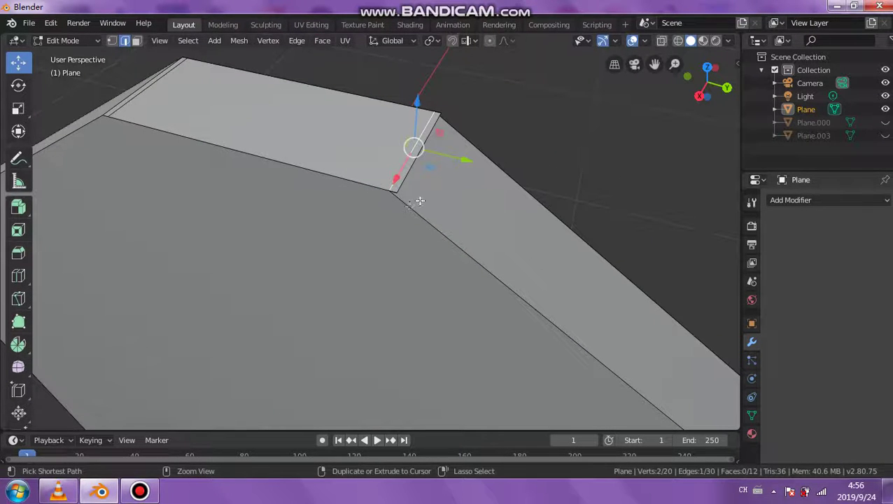
mouse_move(432, 190)
ctrl+middle_down()
mouse_move(455, 176)
mouse_move(580, 204)
ctrl+middle_up()
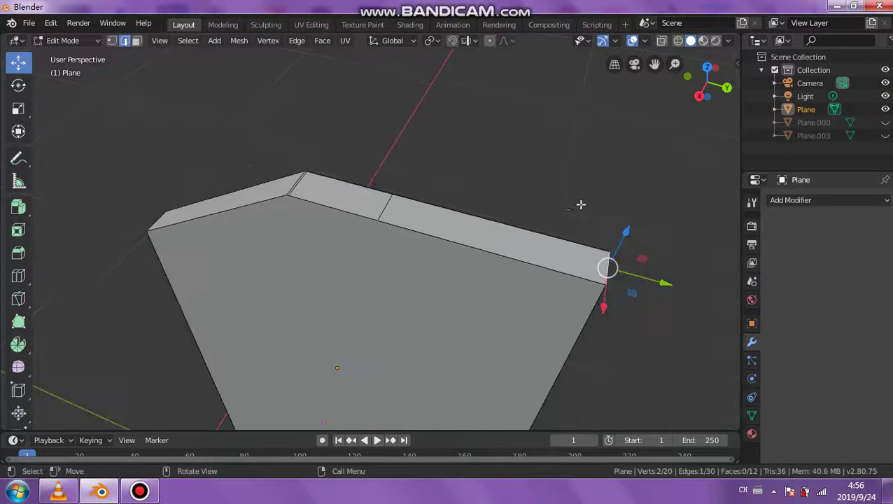
drag(671, 287, 437, 255)
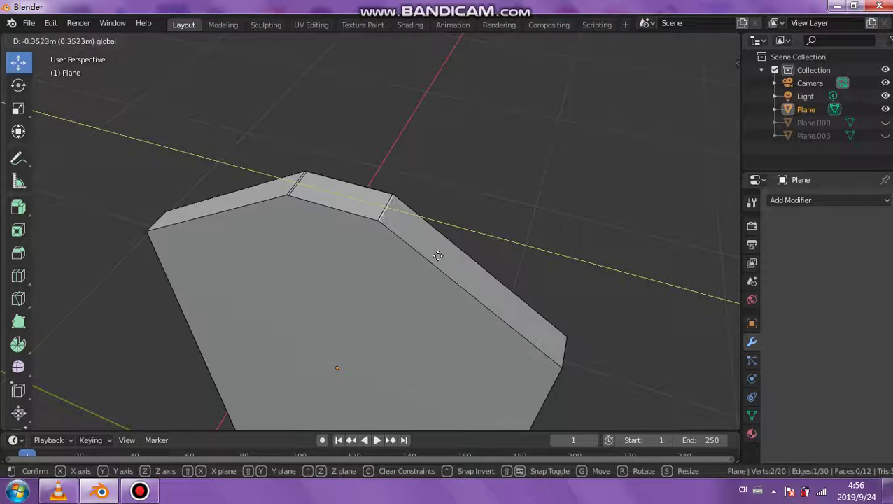
click(437, 256)
Add the opposite top edge to the selection.
mouse_move(339, 225)
middle_down()
mouse_move(259, 186)
mouse_move(285, 195)
mouse_move(241, 196)
middle_up()
shift+click(258, 208)
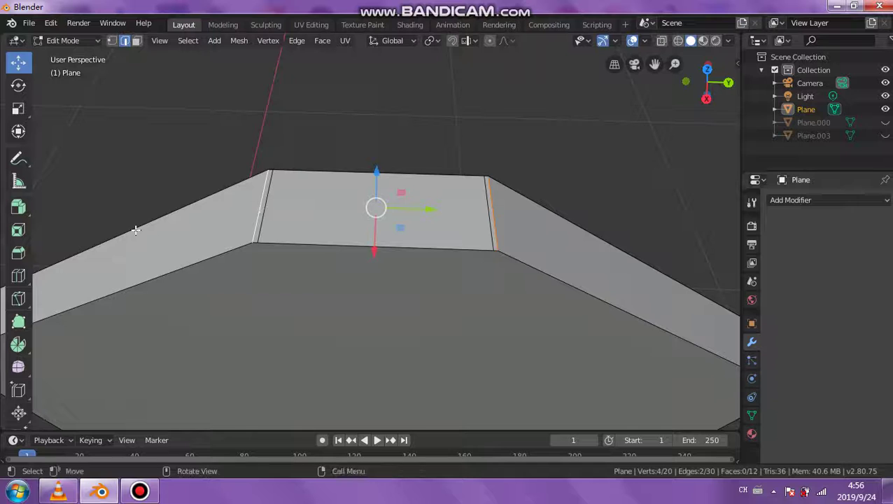
middle_drag(135, 231, 150, 235)
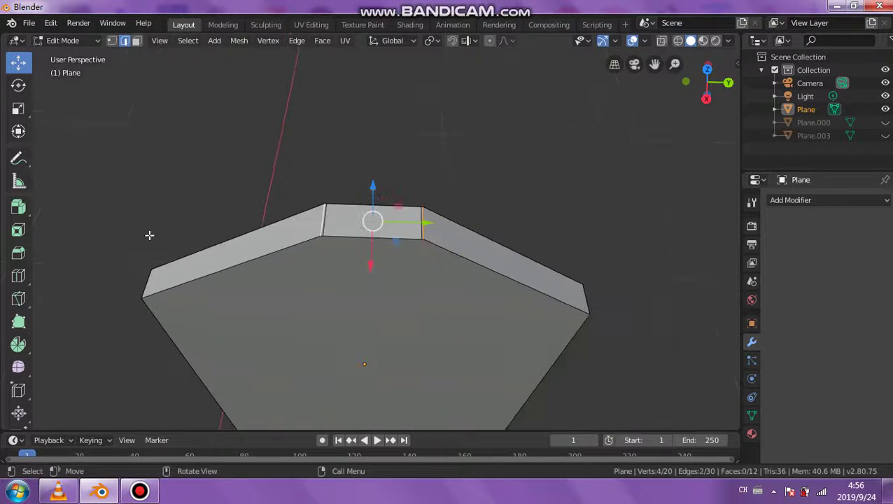
Bevel the two selected top edges with a 0.409m width.
click(18, 250)
mouse_move(299, 247)
mouse_down()
mouse_move(329, 255)
mouse_move(290, 314)
mouse_up()
mouse_move(264, 354)
mouse_down()
mouse_move(205, 41)
mouse_move(214, 407)
mouse_move(219, 393)
mouse_up()
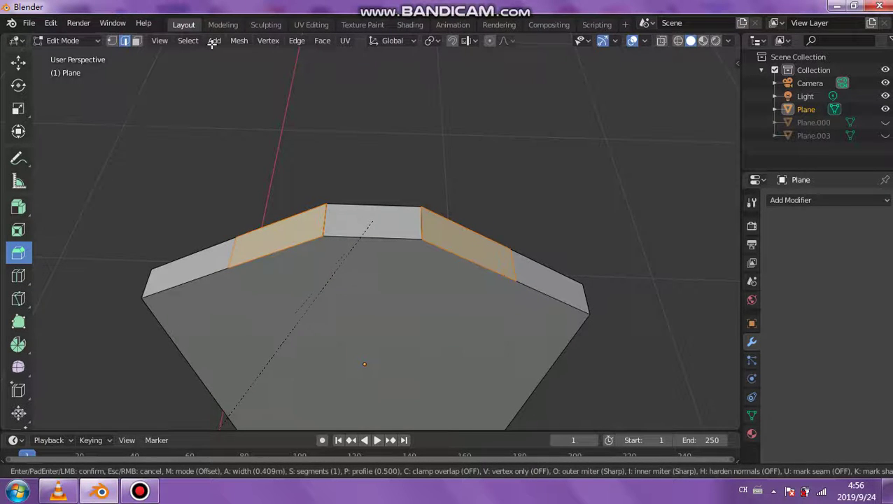
click(212, 43)
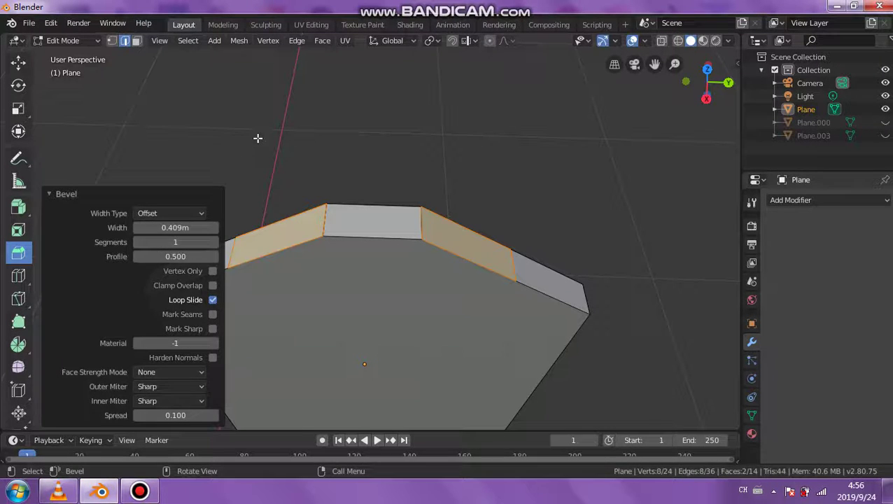
Select both sloped edges, try a multi-segment bevel, then undo it.
click(246, 213)
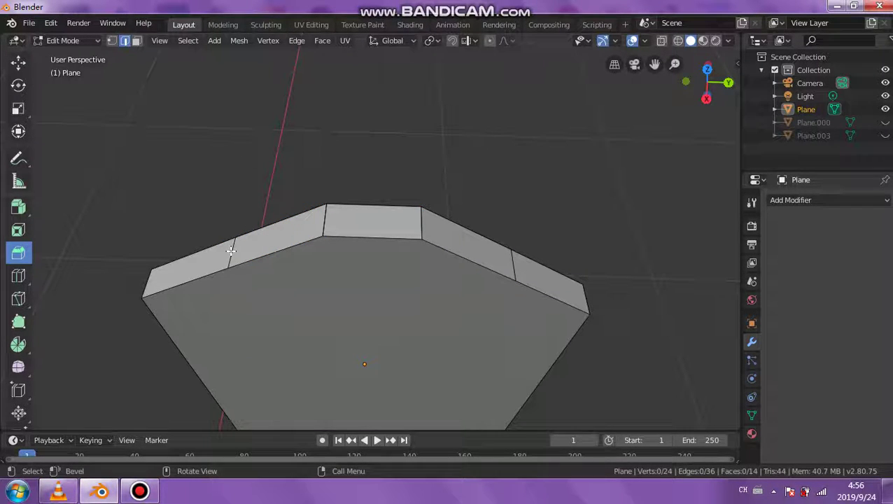
shift+click(511, 268)
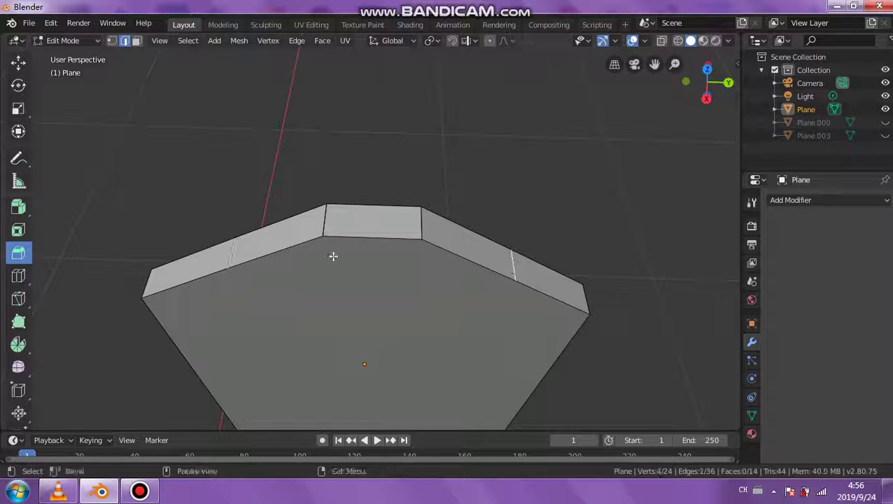
click(16, 257)
drag(248, 250, 183, 319)
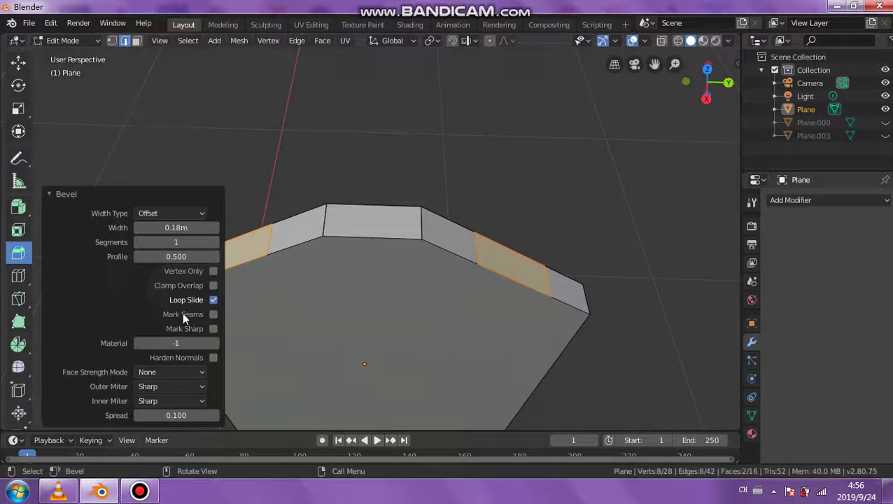
click(214, 242)
click(214, 242)
click(215, 242)
click(214, 242)
click(215, 242)
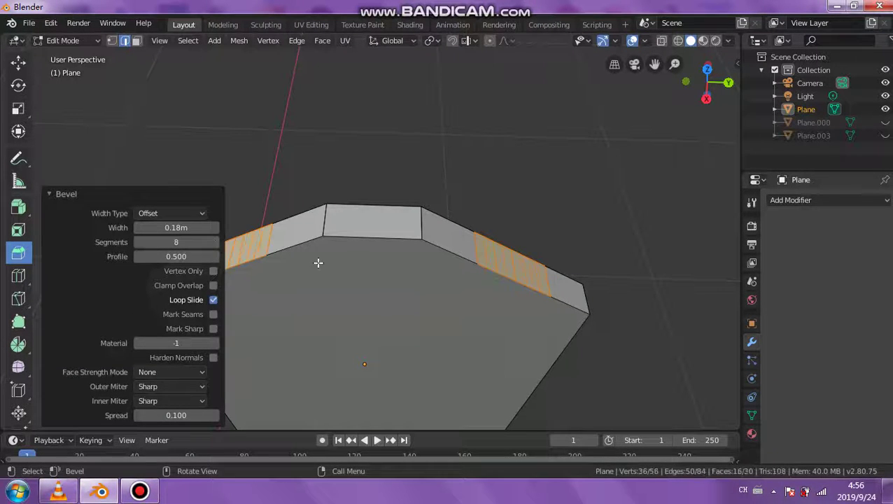
mouse_move(314, 258)
middle_down()
mouse_move(385, 265)
mouse_move(375, 235)
middle_up()
key(ctrl+z)
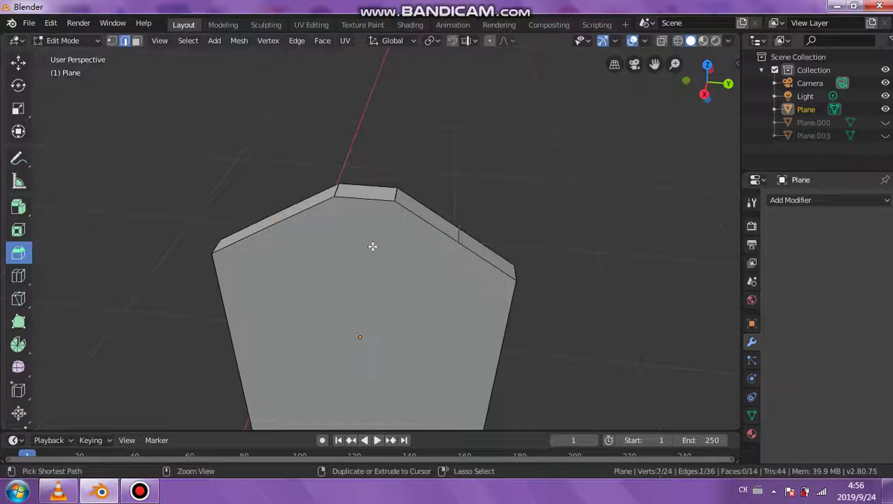
key(ctrl+z)
key(ctrl+z)
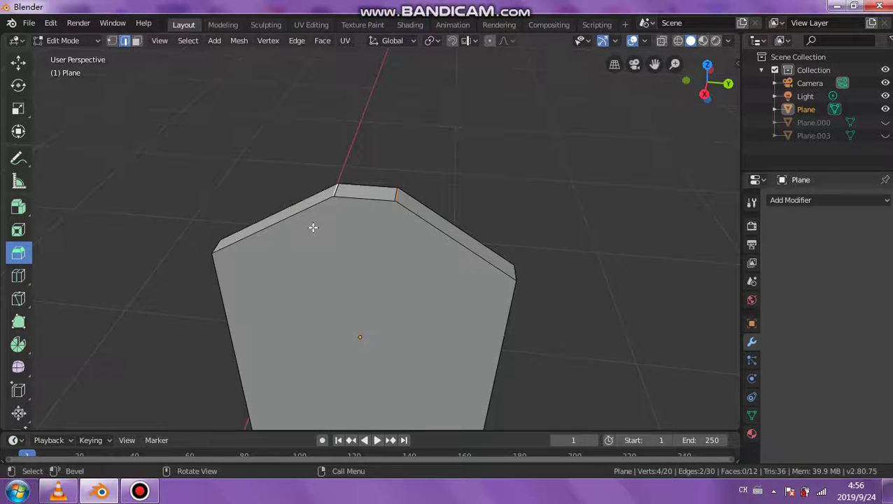
Bevel the sloped edges with 12 segments and dissolve the bevelled geometry.
key(ctrl+b)
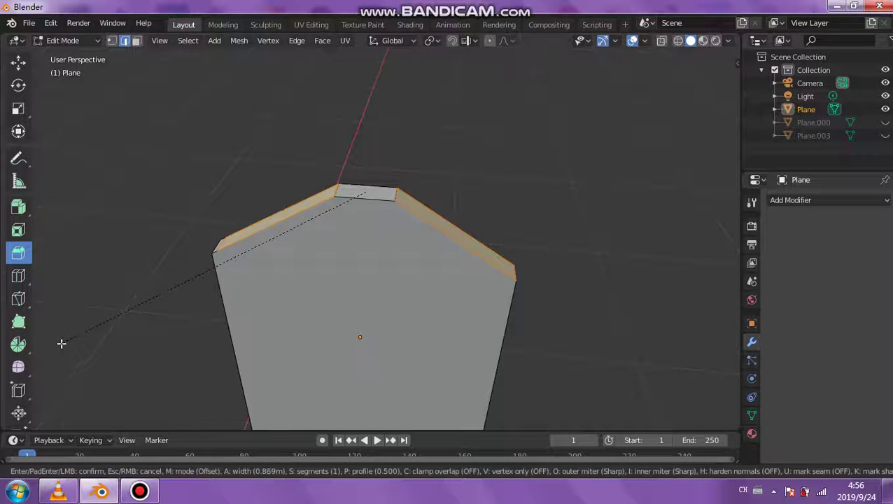
click(61, 343)
click(212, 242)
click(212, 242)
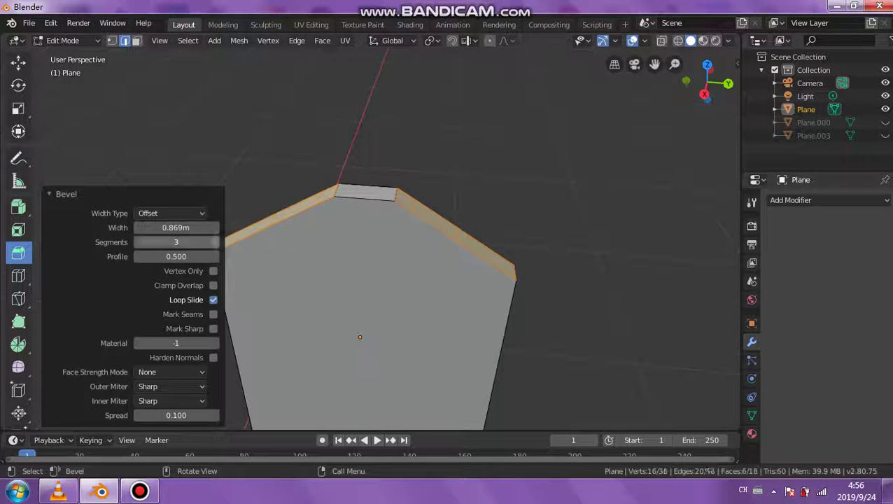
drag(212, 243, 214, 244)
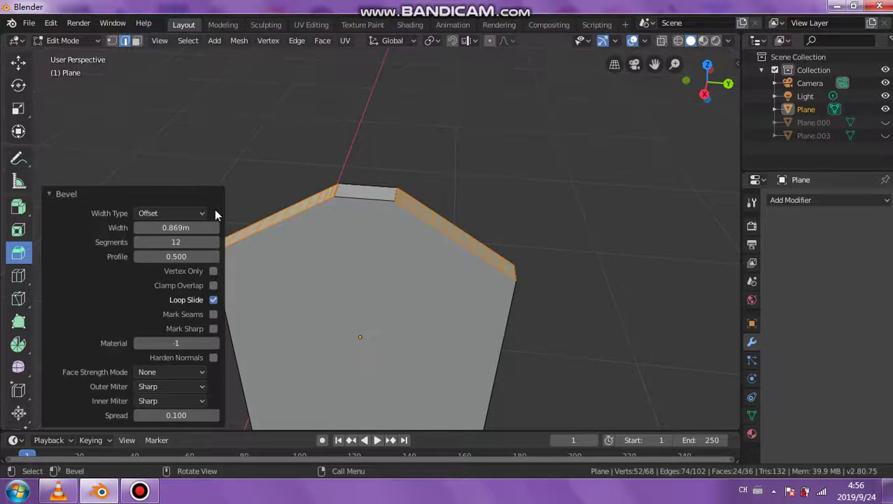
key(ctrl+x)
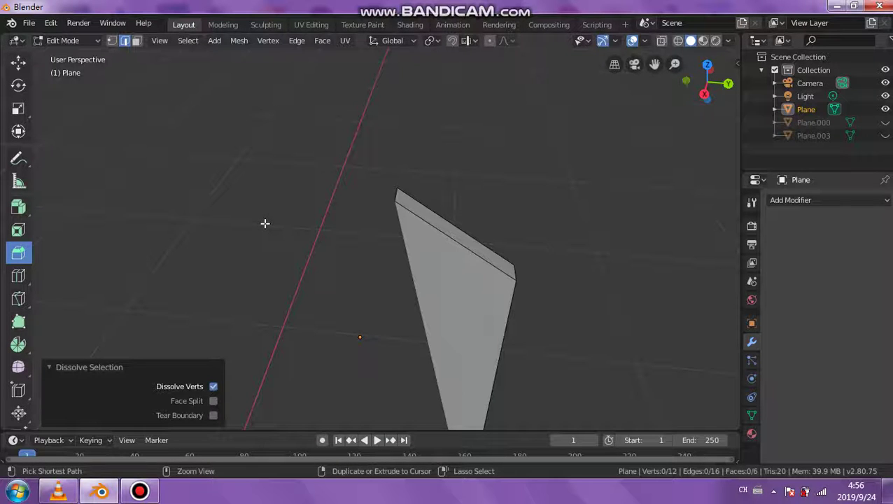
Undo the dissolve and bevel, and discard a retried top-left bevel, restoring a square top.
key(ctrl+z)
key(ctrl+z)
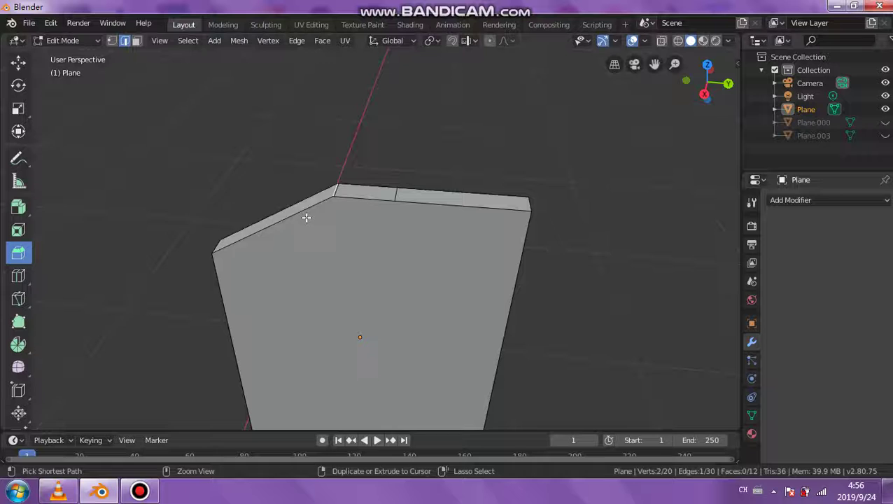
key(ctrl+z)
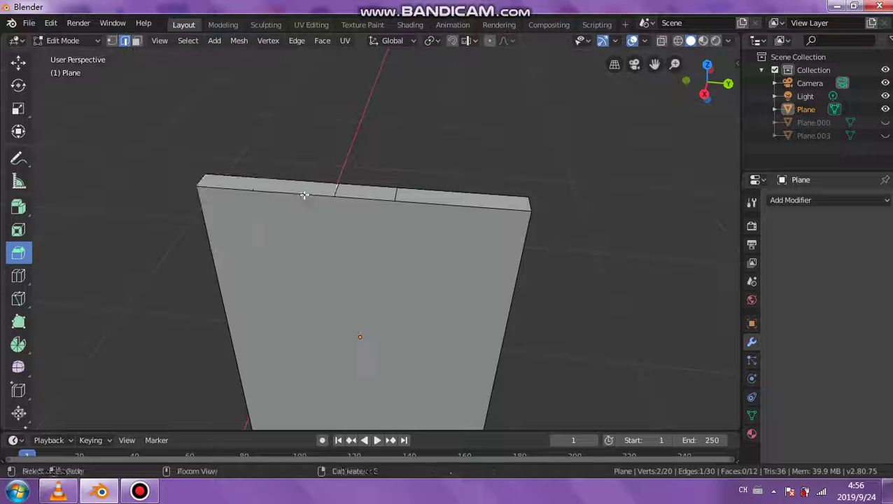
key(ctrl+b)
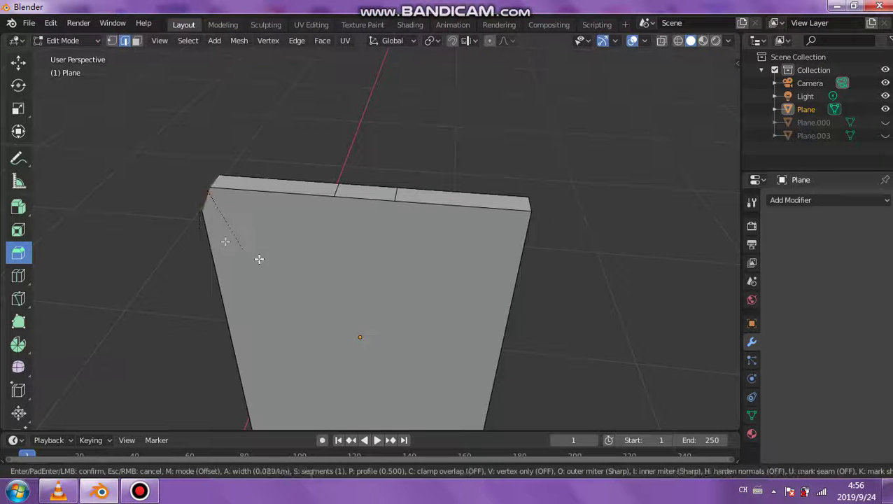
key(Escape)
key(ctrl+x)
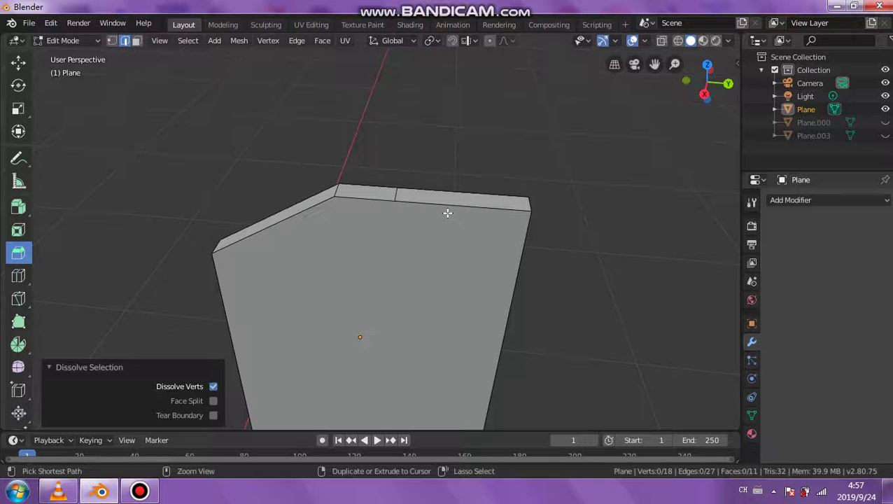
key(alt+a)
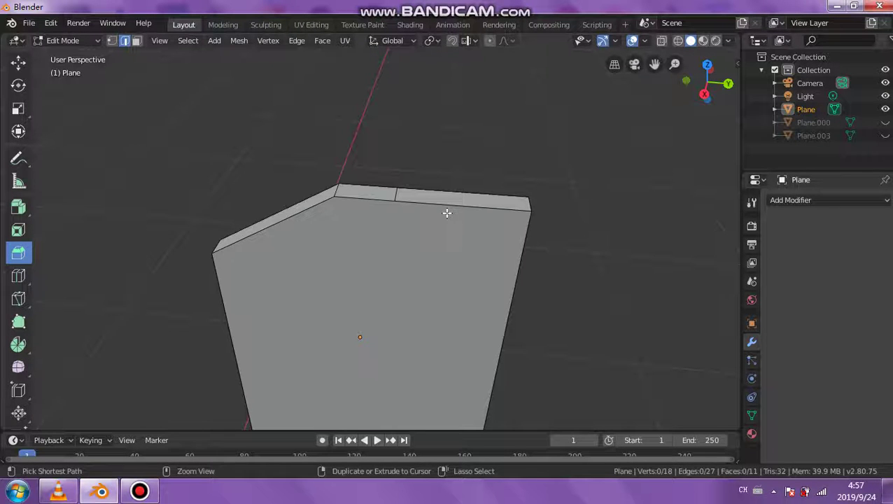
key(ctrl+z)
middle_drag(471, 213, 462, 234)
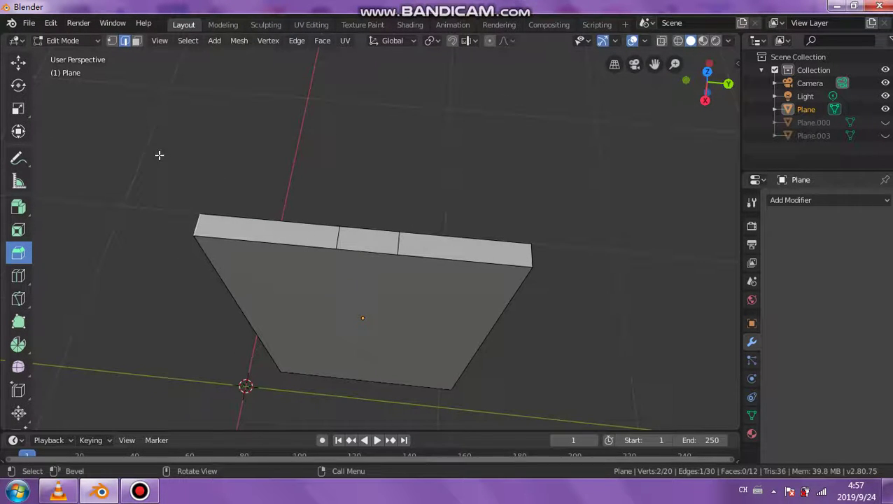
Select two top edges of the slab.
click(17, 64)
shift+click(530, 253)
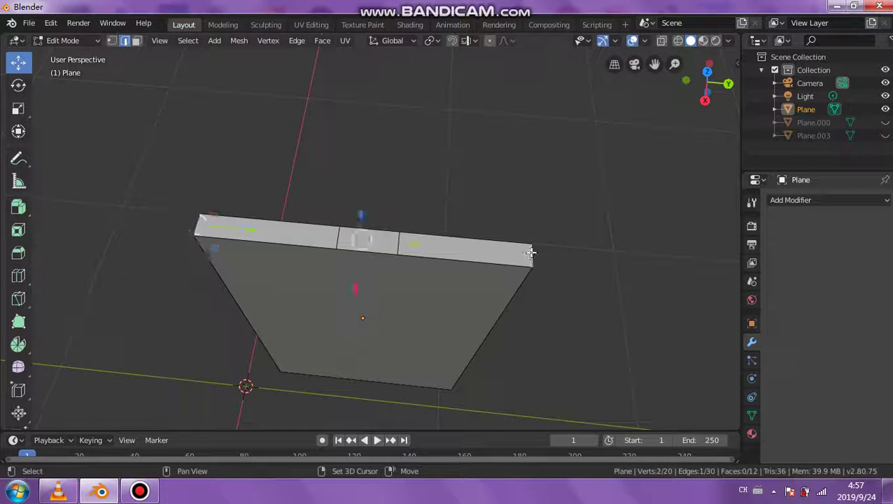
shift+click(361, 238)
middle_drag(336, 231, 137, 233)
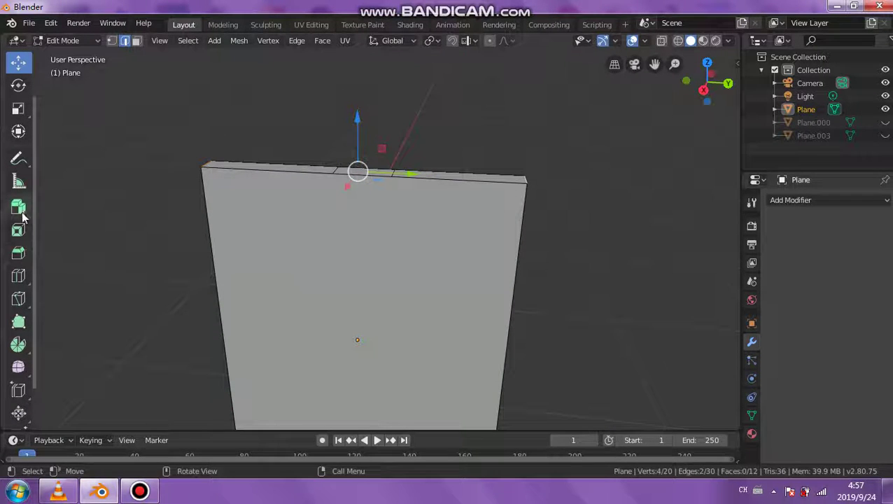
Round the slab's top corners with a 0.675m, 4-segment bevel.
click(18, 253)
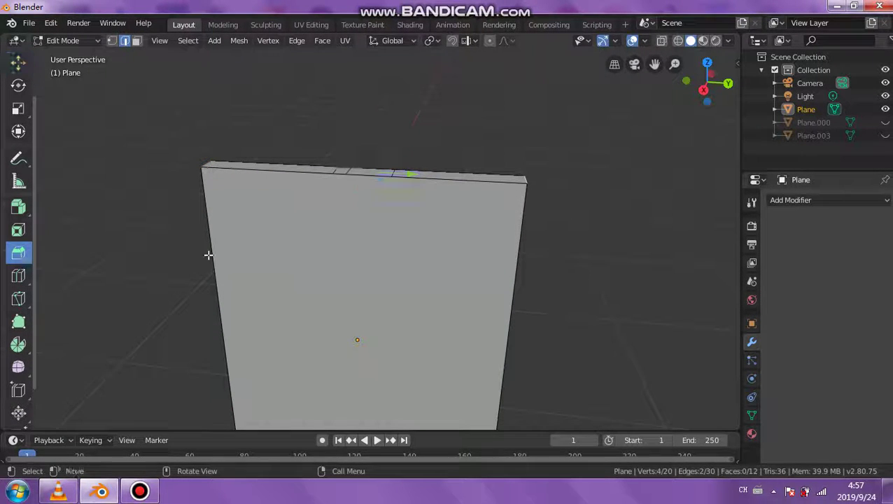
mouse_move(271, 247)
mouse_down()
mouse_move(268, 375)
mouse_move(220, 425)
mouse_up()
click(214, 242)
click(214, 242)
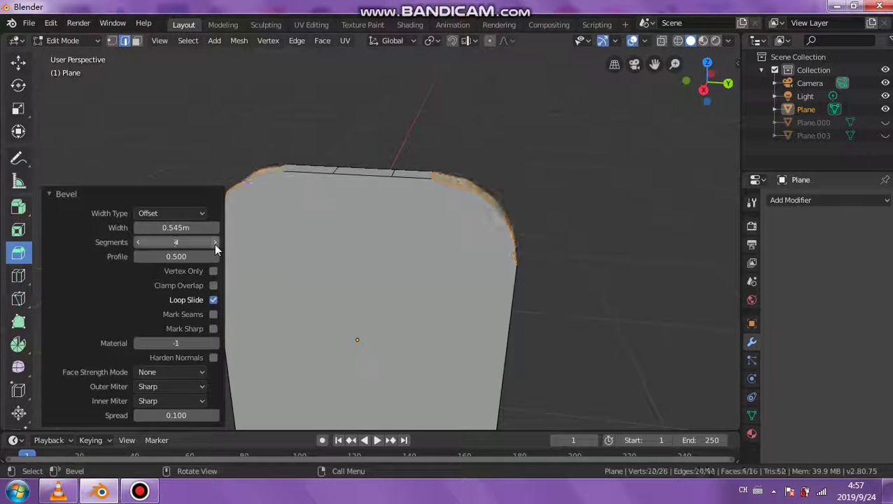
click(214, 242)
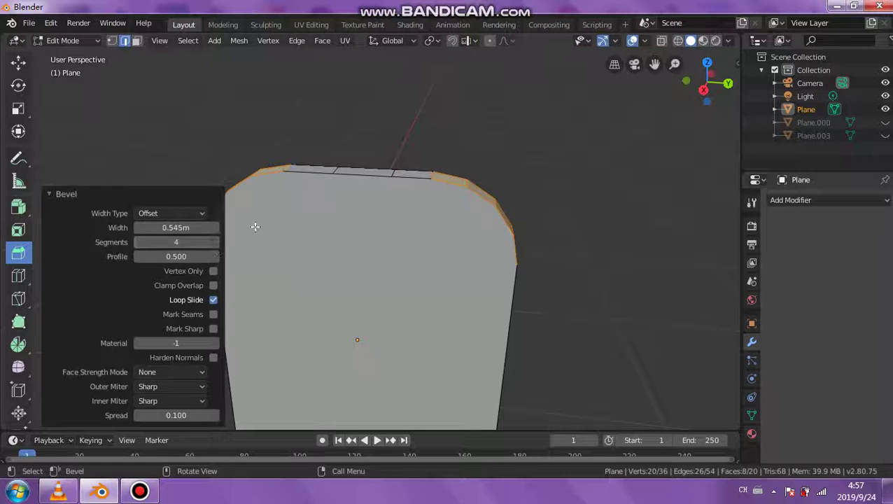
click(215, 229)
click(215, 230)
click(215, 229)
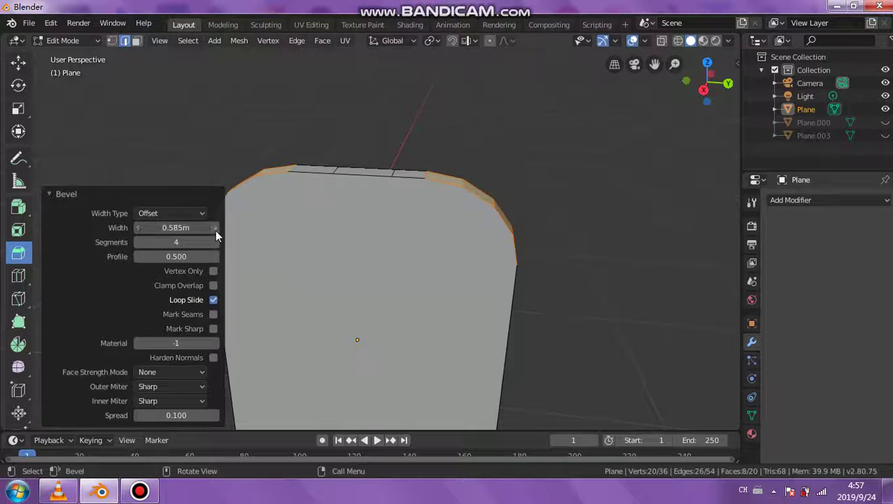
click(215, 229)
click(214, 229)
click(215, 230)
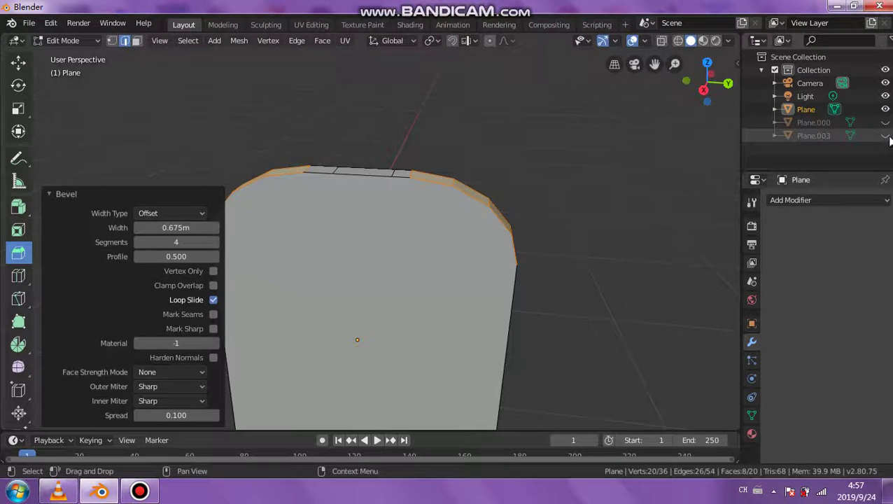
Unhide both pillar blocks and select the slab's front face.
drag(886, 135, 885, 122)
mouse_move(644, 160)
middle_down()
mouse_move(390, 187)
mouse_move(355, 131)
middle_up()
click(340, 204)
mouse_move(339, 207)
middle_down()
mouse_move(336, 192)
mouse_move(474, 303)
mouse_move(524, 238)
mouse_move(401, 317)
middle_up()
click(137, 40)
click(335, 165)
shift+click(400, 317)
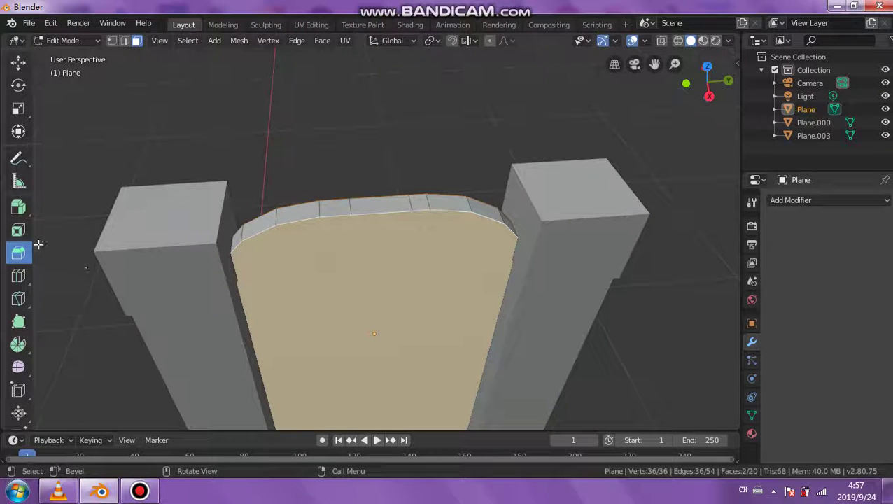
click(18, 230)
drag(420, 336, 452, 359)
drag(389, 417, 395, 321)
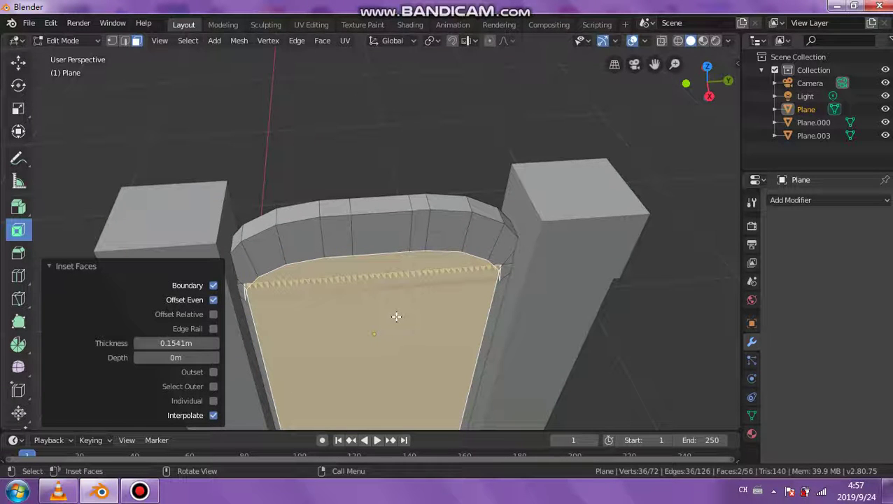
key(ctrl)
key(ctrl+z)
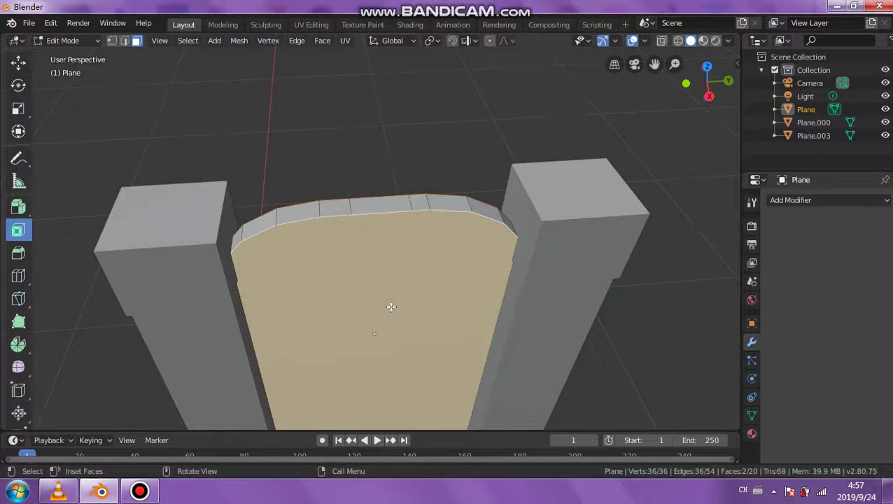
mouse_move(390, 307)
middle_down()
mouse_move(376, 265)
mouse_move(367, 294)
mouse_move(389, 265)
mouse_move(338, 252)
mouse_move(93, 261)
middle_up()
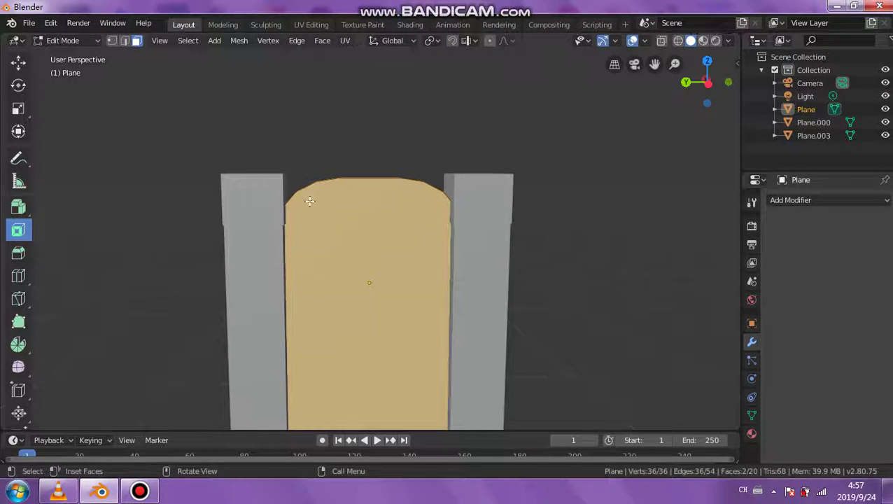
mouse_move(310, 201)
middle_down()
mouse_move(348, 202)
mouse_move(329, 207)
mouse_move(347, 224)
mouse_move(349, 210)
middle_up()
key(i)
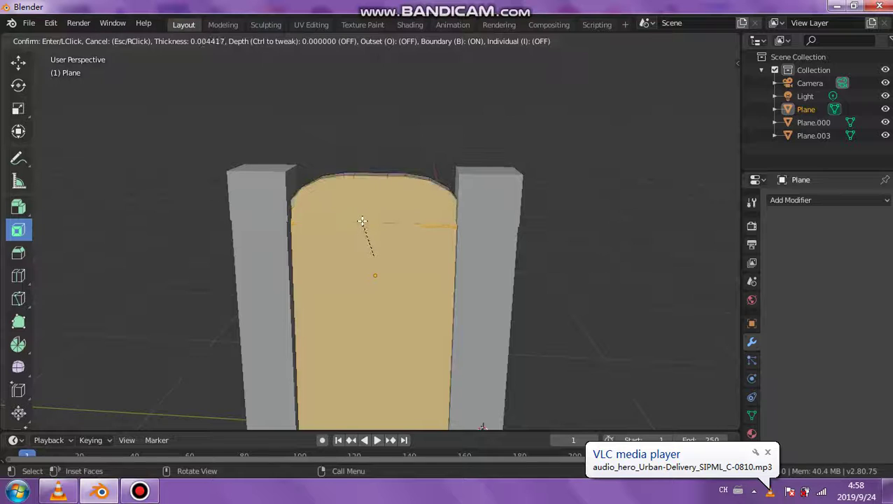
click(369, 254)
key(ctrl+z)
mouse_move(383, 281)
middle_down()
mouse_move(331, 278)
mouse_move(534, 255)
mouse_move(642, 261)
mouse_move(533, 316)
mouse_move(421, 285)
mouse_move(362, 254)
mouse_move(390, 273)
middle_up()
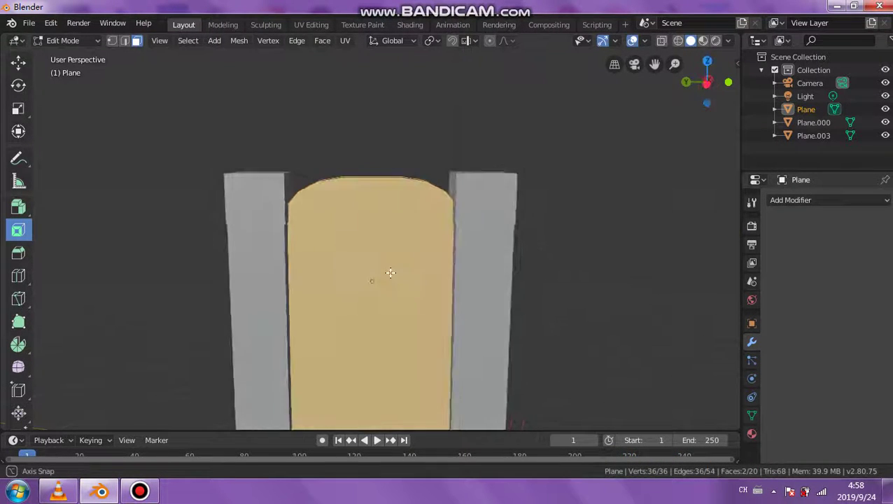
Re-enter Edit Mode on the door slab and nudge its geometry slightly upward.
click(18, 275)
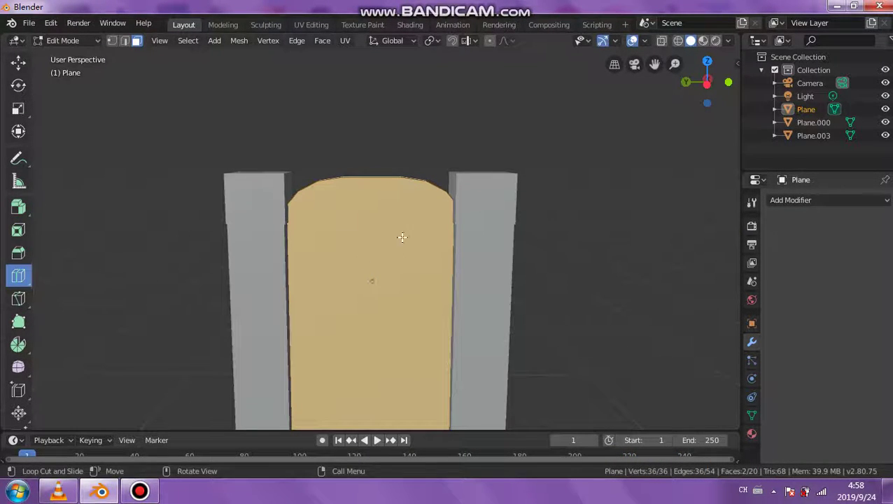
click(70, 41)
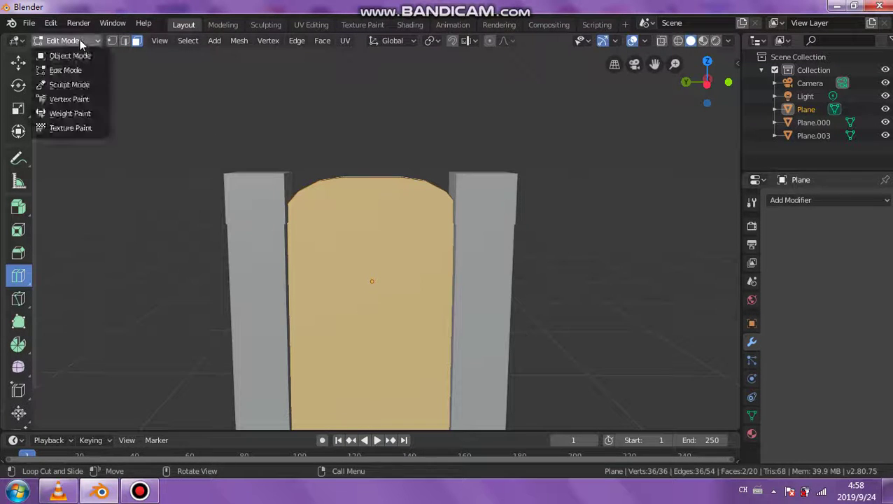
click(67, 54)
click(67, 40)
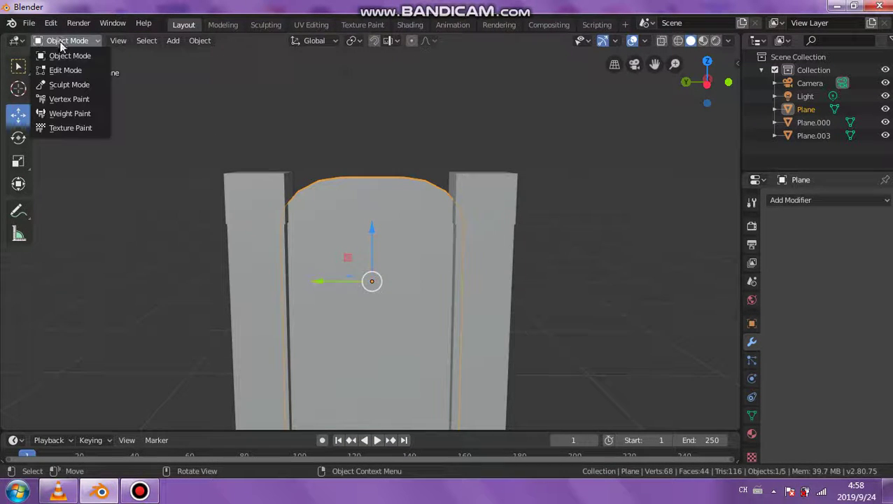
click(64, 70)
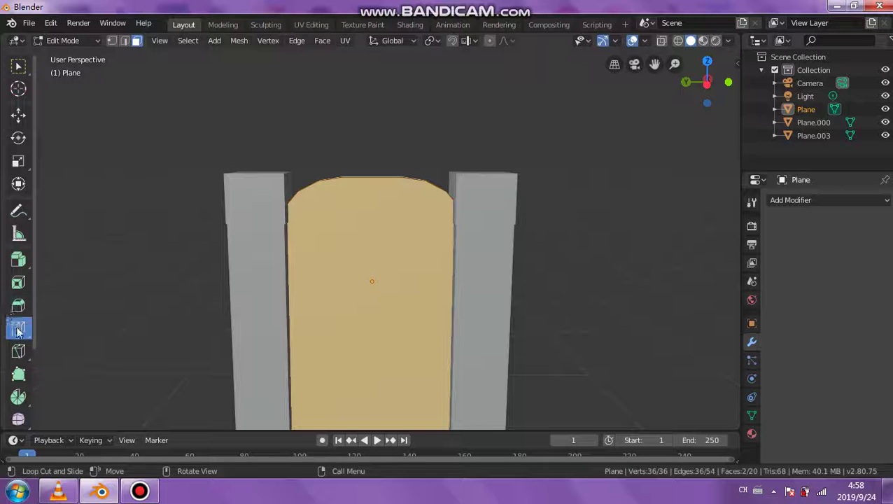
key(g)
click(183, 188)
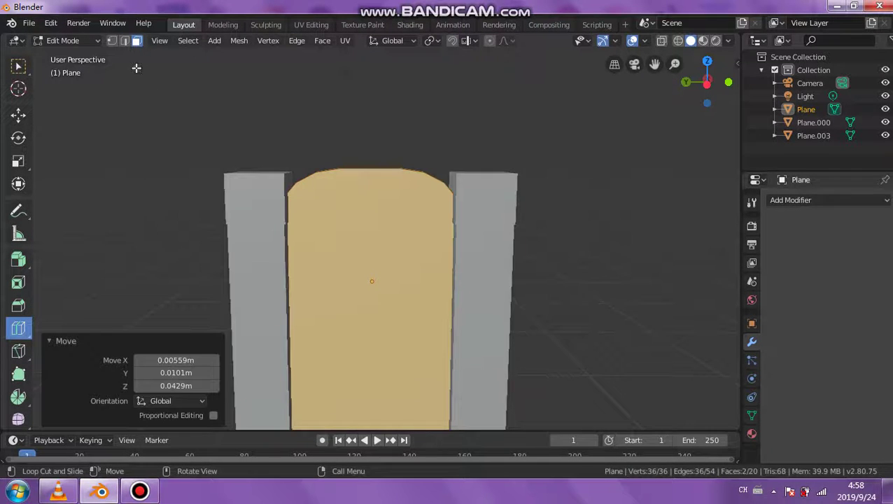
Select the whole slab mesh and move it slightly into place between the pillars.
middle_drag(278, 137, 141, 66)
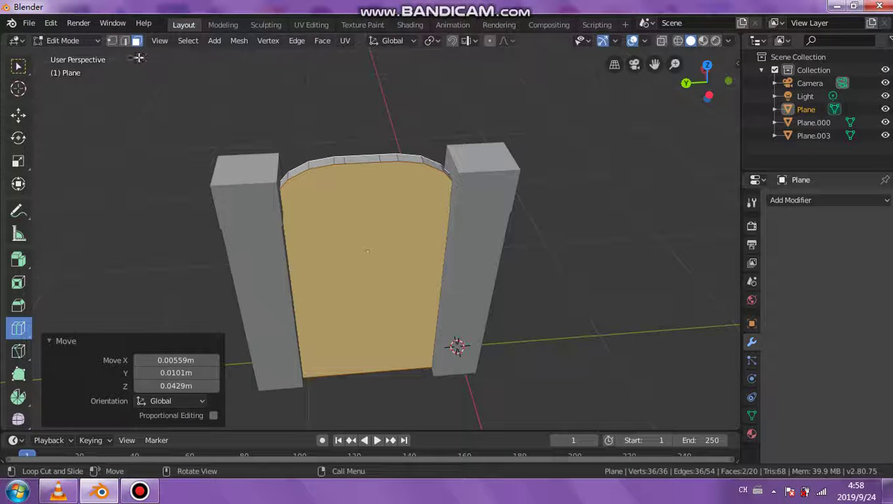
click(18, 65)
click(179, 263)
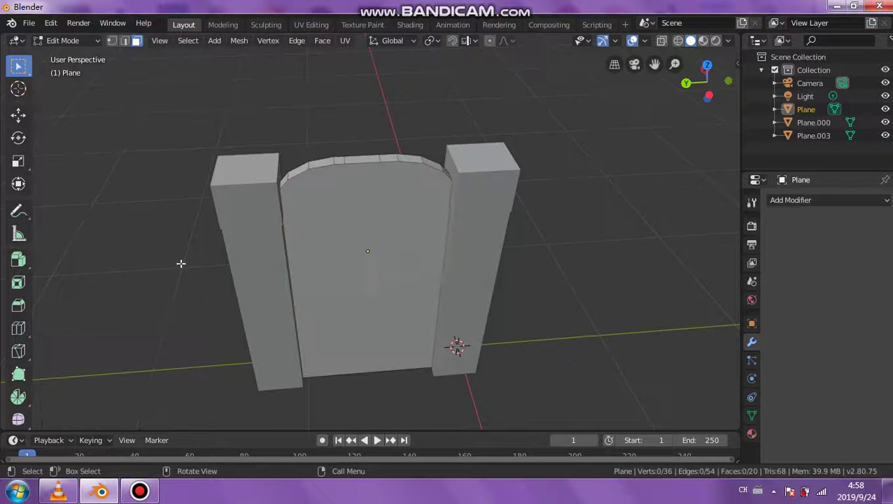
click(18, 329)
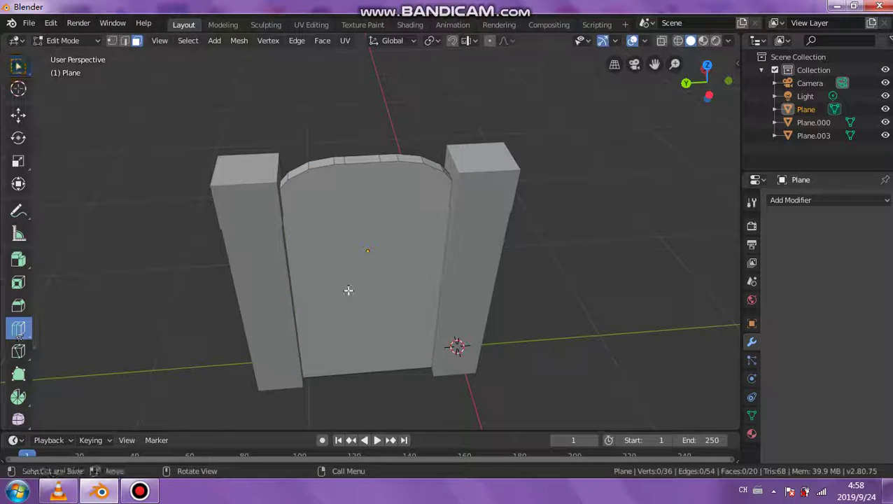
click(21, 66)
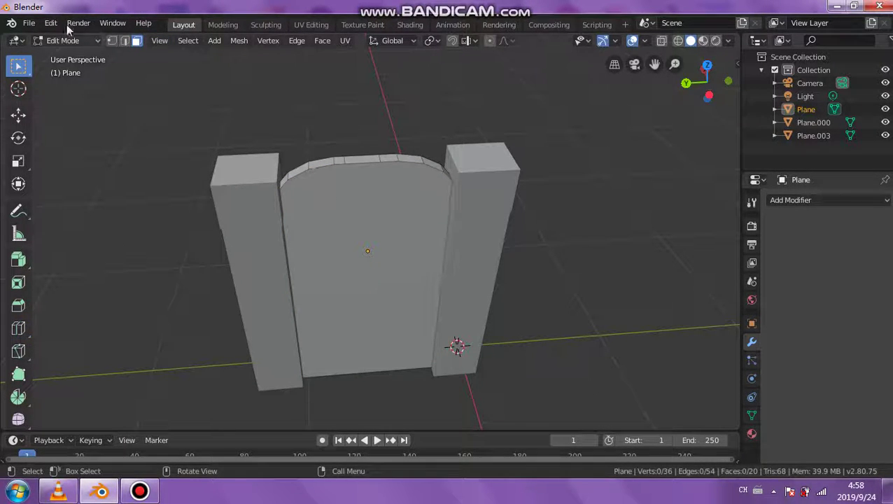
key(a)
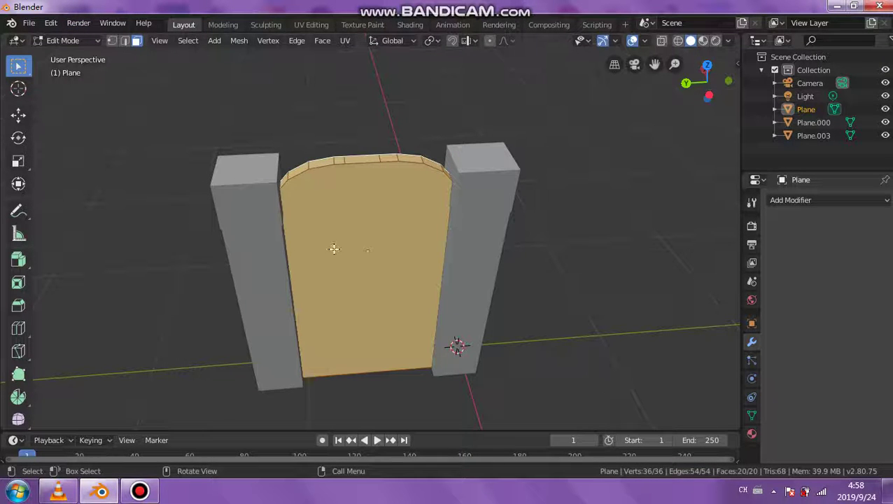
click(18, 329)
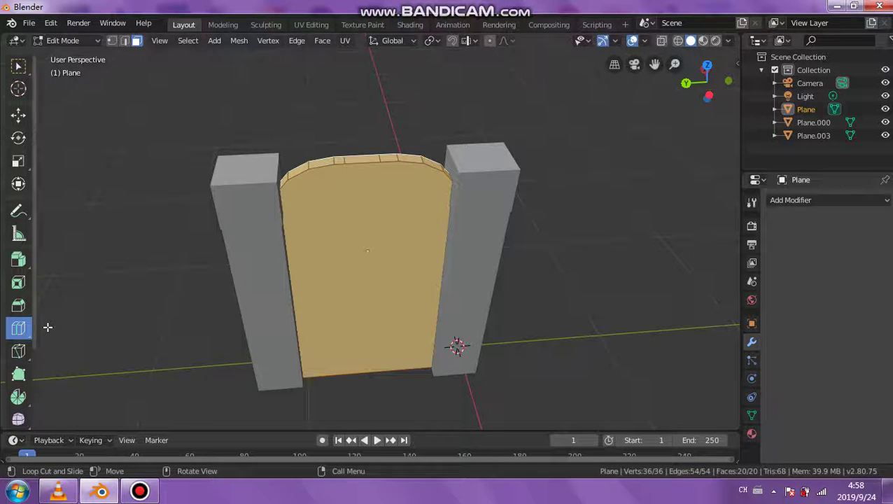
key(g)
click(110, 293)
Add an edge loop around the slab's rim, then undo it and reselect the whole mesh.
mouse_move(109, 293)
middle_down()
mouse_move(300, 275)
mouse_move(309, 245)
middle_up()
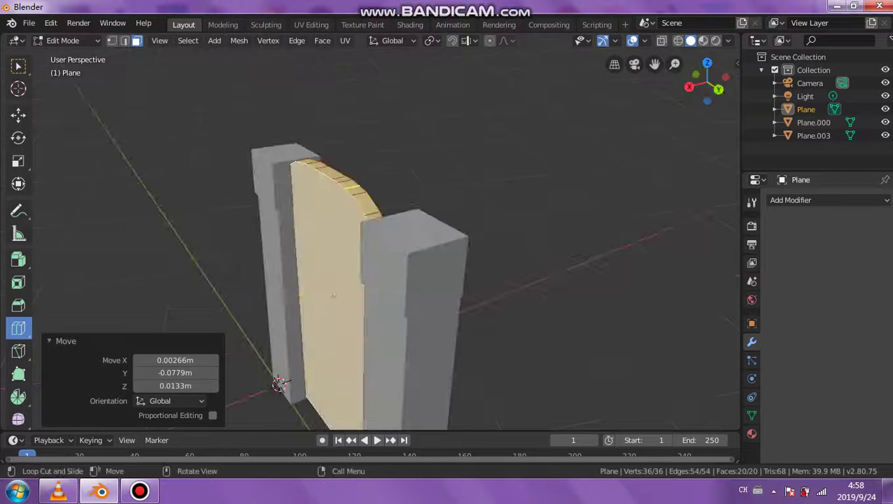
click(377, 170)
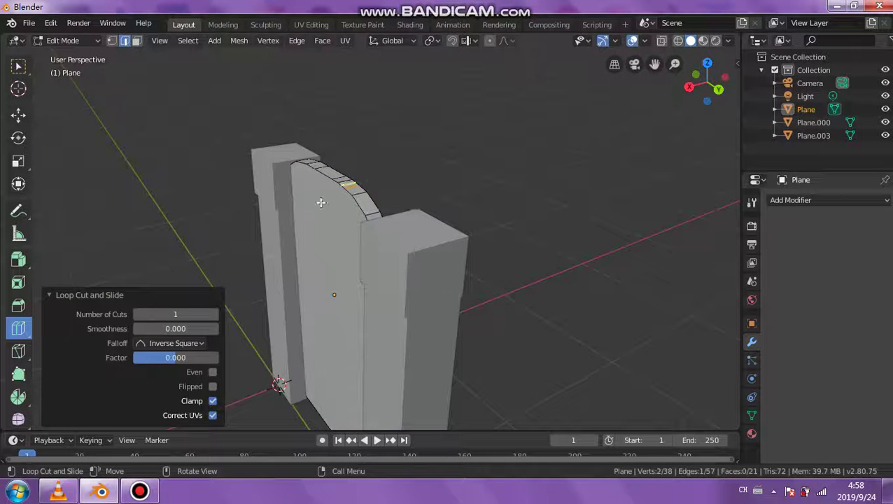
key(3)
key(a)
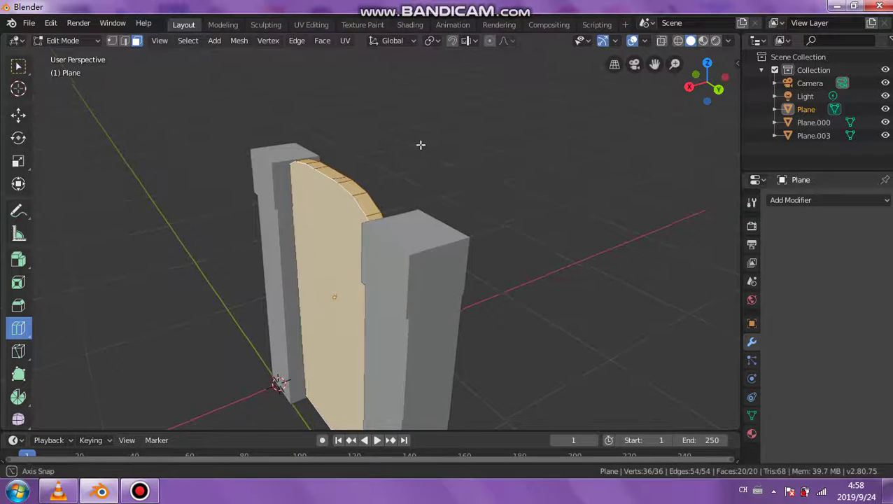
middle_drag(421, 144, 237, 132)
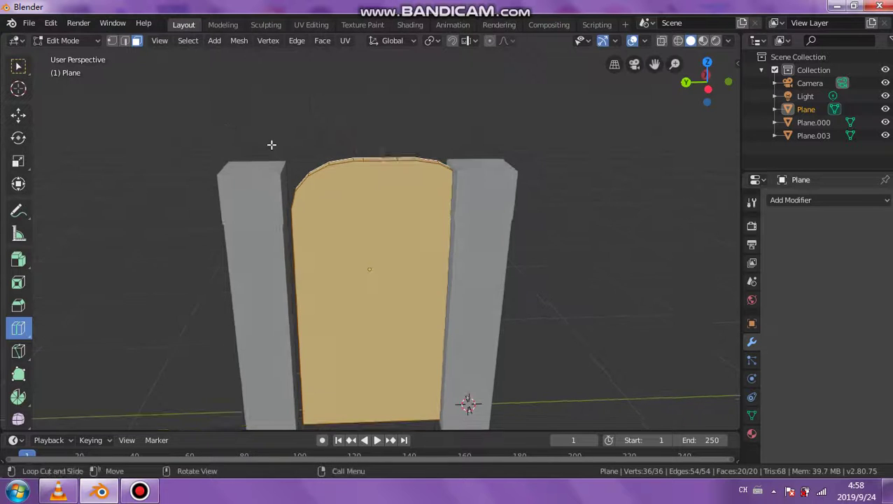
click(19, 67)
In Object Mode, slide the door slab 0.0901 m along Y and open the Add menu.
key(Tab)
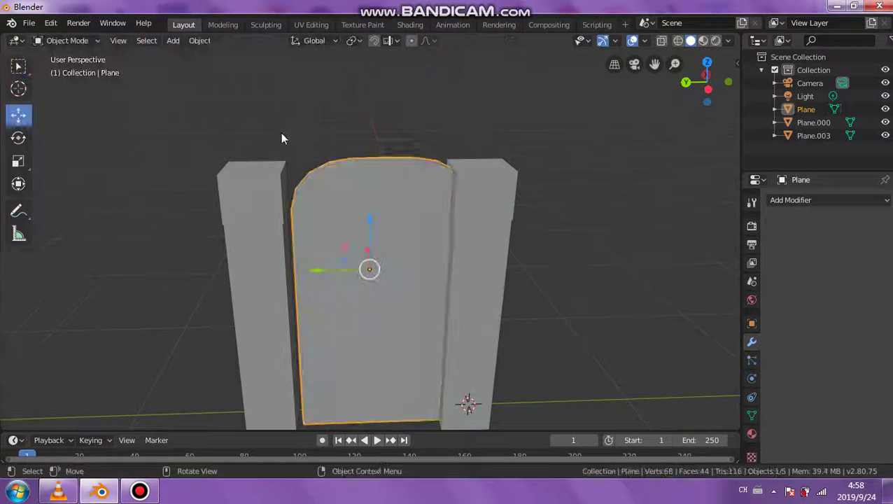
drag(313, 269, 294, 268)
mouse_move(386, 287)
middle_down()
mouse_move(315, 263)
mouse_move(387, 273)
middle_up()
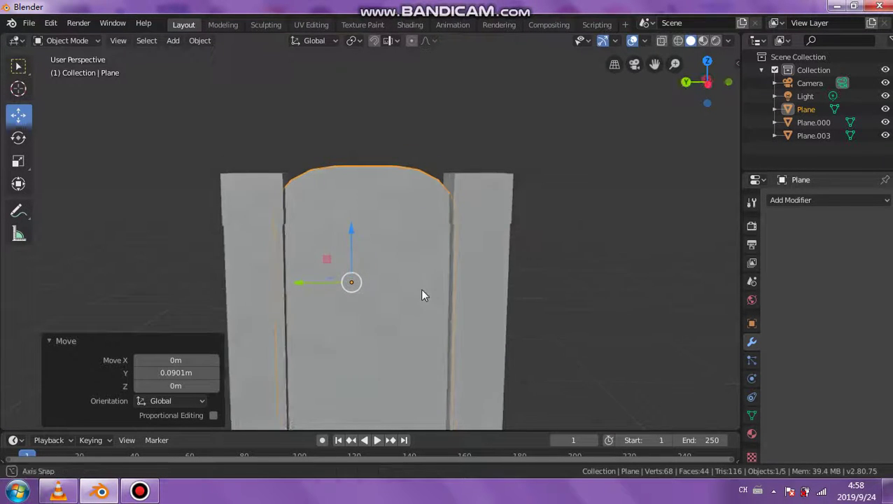
shift+middle_drag(420, 289, 422, 226)
scroll(294, 230, down, 1)
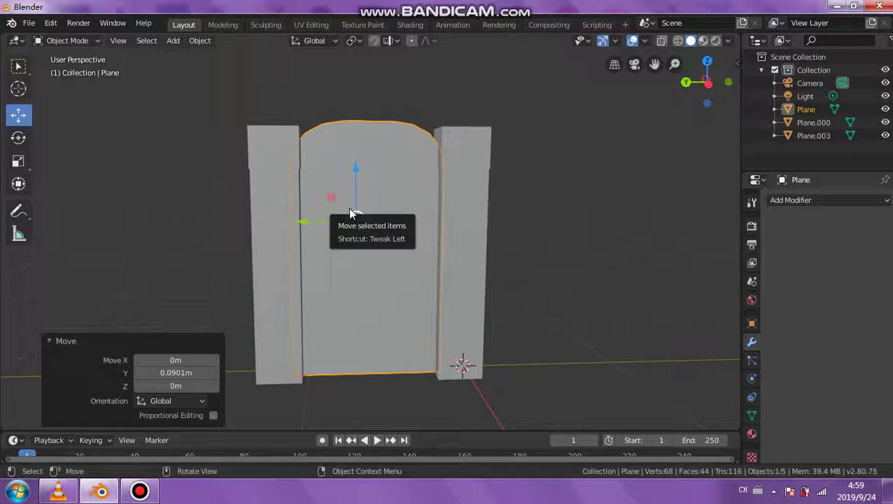
middle_drag(347, 207, 369, 207)
scroll(368, 216, up, 1)
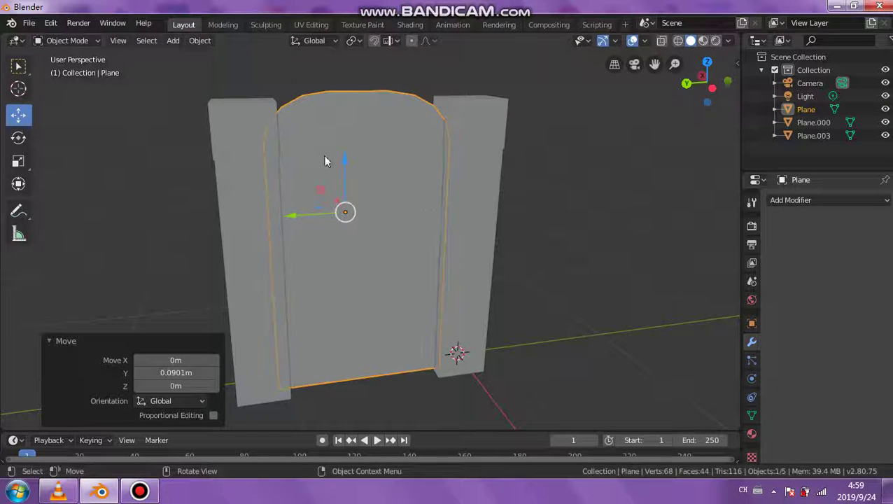
middle_drag(326, 162, 362, 171)
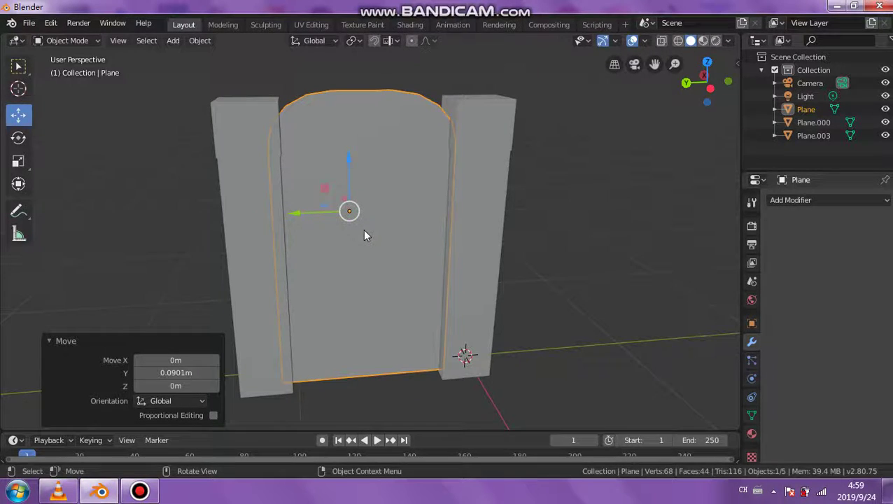
scroll(363, 229, down, 1)
scroll(366, 235, down, 1)
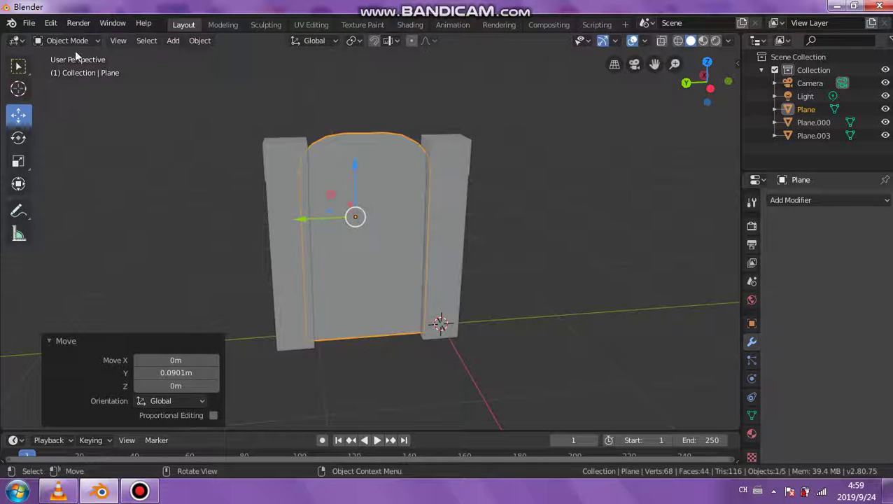
mouse_move(168, 10)
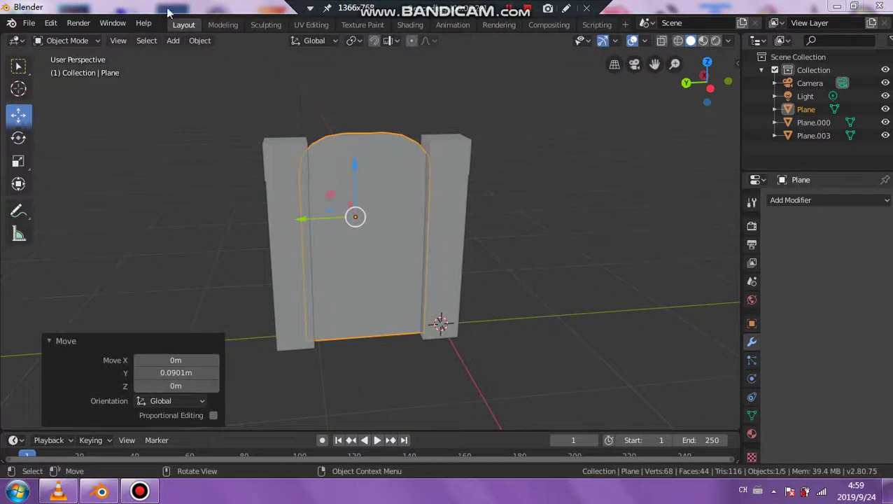
click(87, 40)
mouse_move(172, 40)
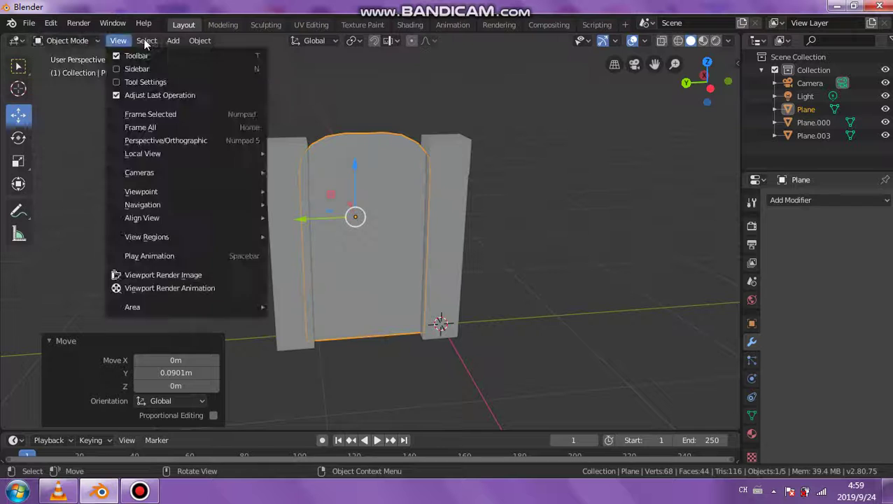
mouse_move(189, 56)
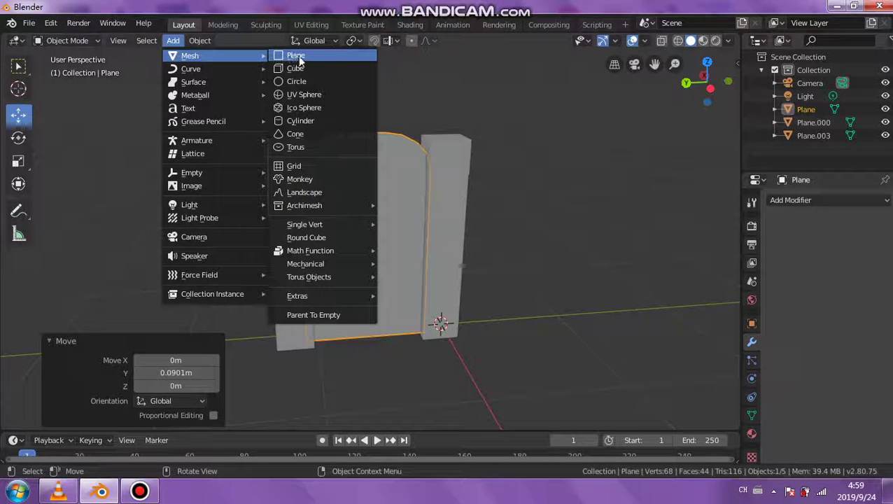
Add a plane, rotate it 90° on Y to stand upright, and raise it onto the ground.
click(298, 56)
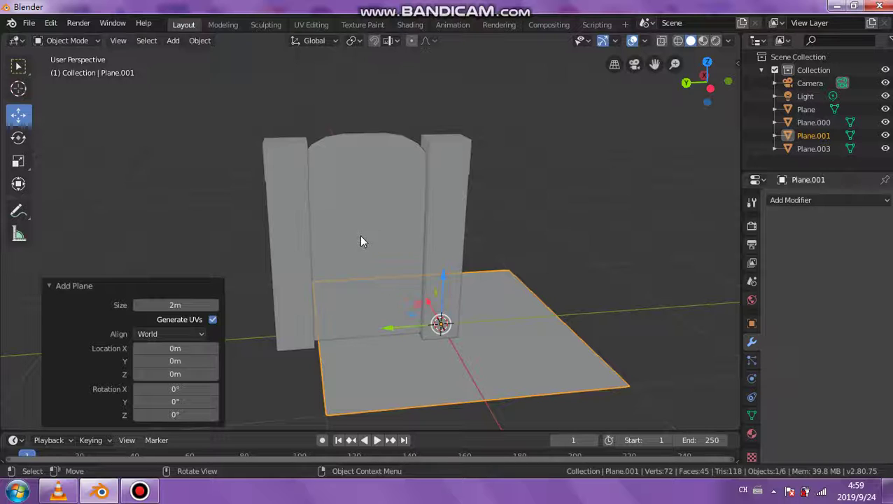
text(ry)
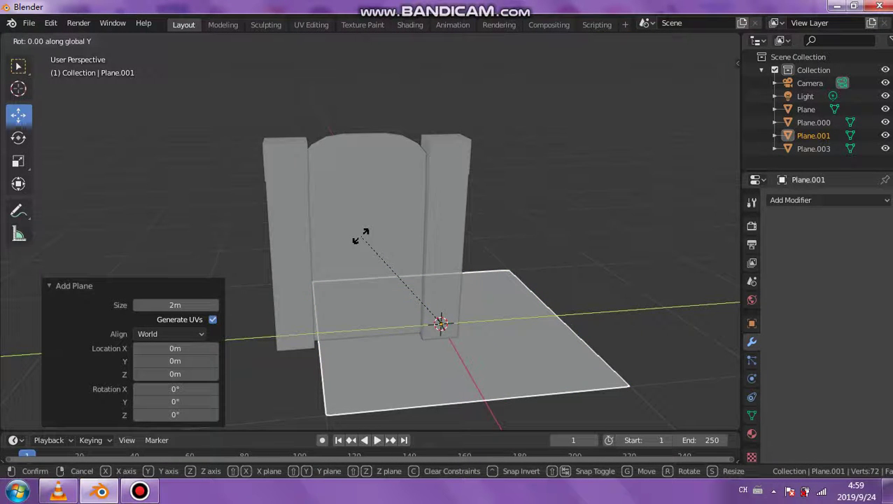
text(90)
key(Return)
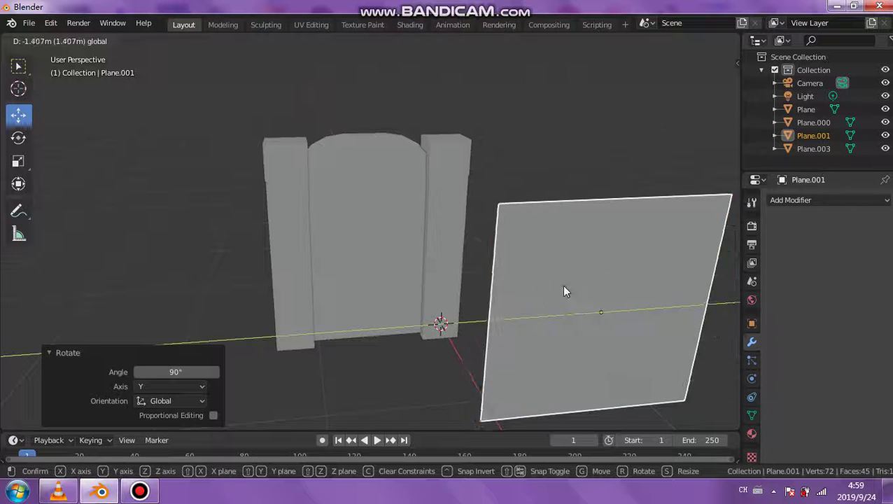
click(564, 291)
key(g)
key(z)
click(604, 148)
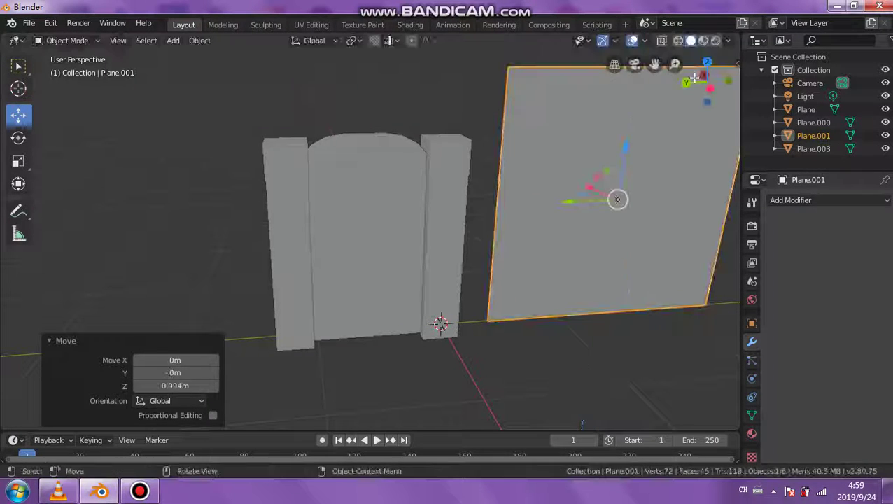
From the Right view, slide the panel beside the gate and narrow it into a tall rectangle.
click(686, 83)
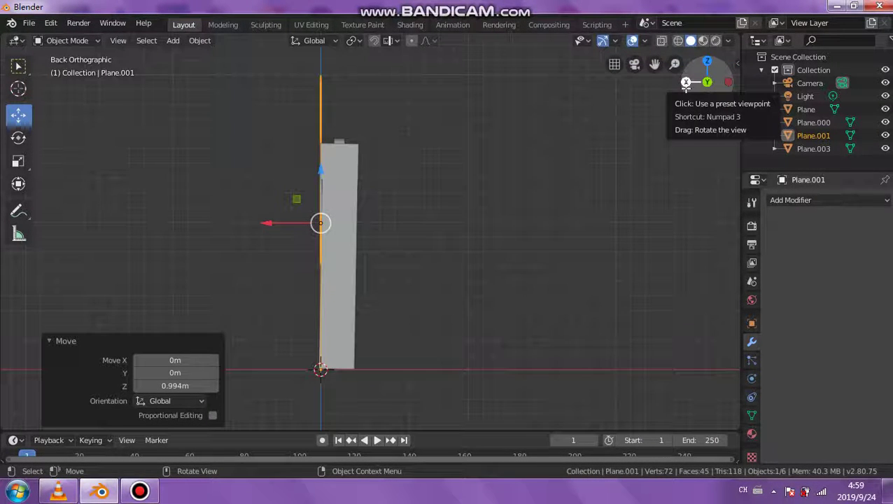
click(686, 83)
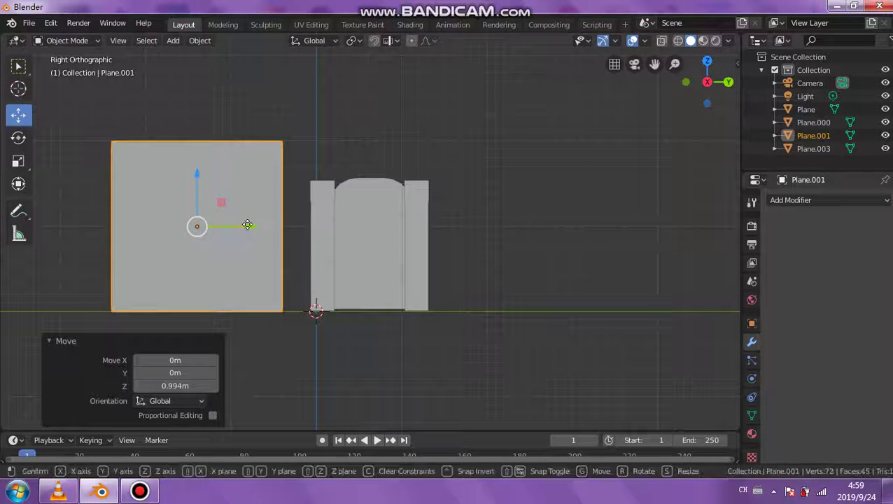
drag(246, 226, 258, 224)
mouse_move(258, 224)
middle_down()
mouse_move(537, 238)
mouse_move(479, 229)
middle_up()
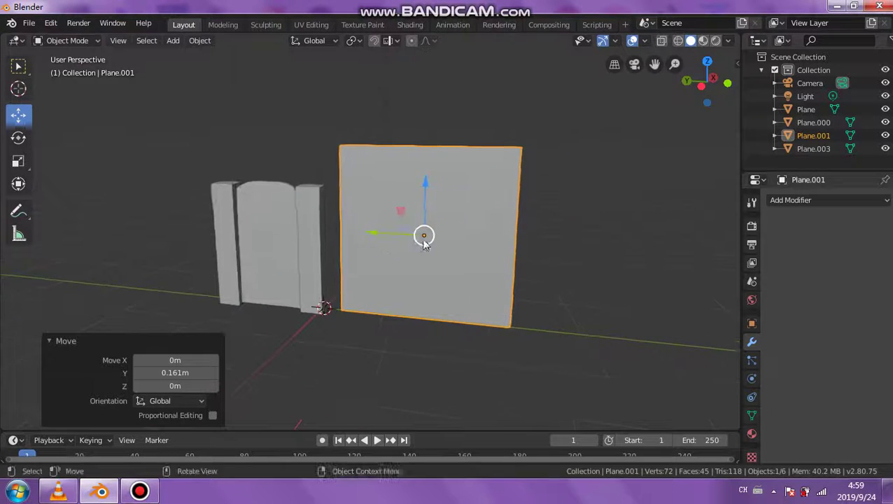
scroll(478, 230, up, 2)
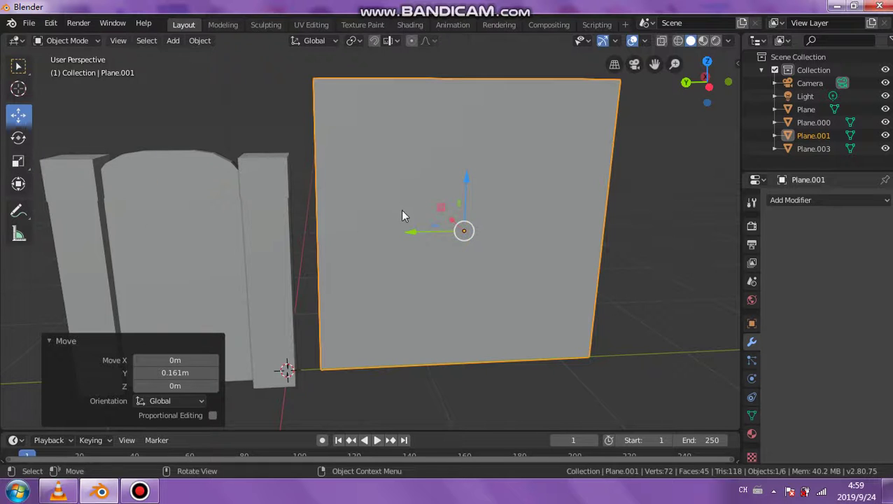
click(18, 161)
mouse_move(409, 232)
mouse_down()
mouse_move(430, 234)
mouse_move(448, 203)
mouse_move(467, 195)
mouse_move(467, 222)
mouse_up()
click(18, 115)
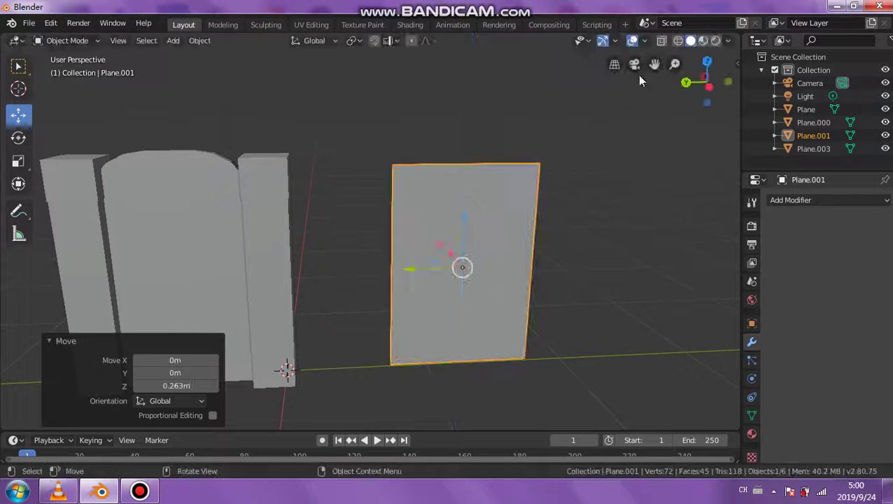
Place the panel against the pillar, stretch it to 1.077 on Z, and raise it 0.0445 m.
click(685, 84)
click(686, 83)
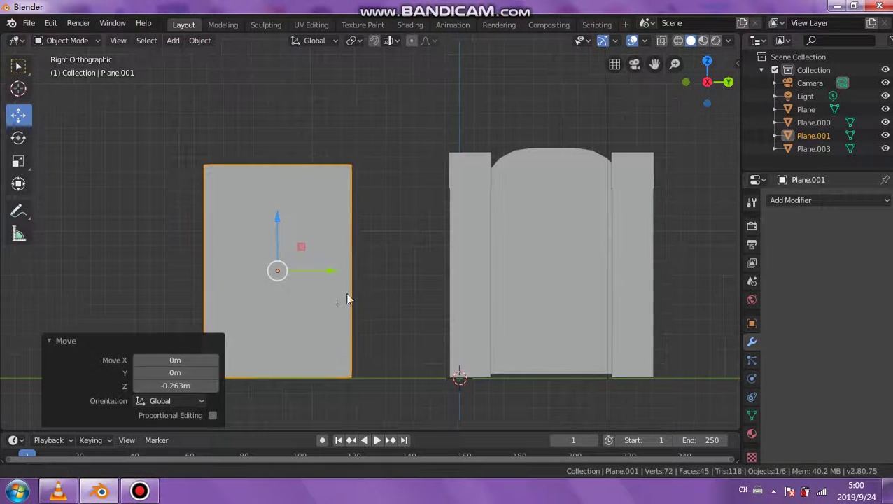
shift+middle_drag(349, 299, 364, 256)
drag(373, 250, 450, 255)
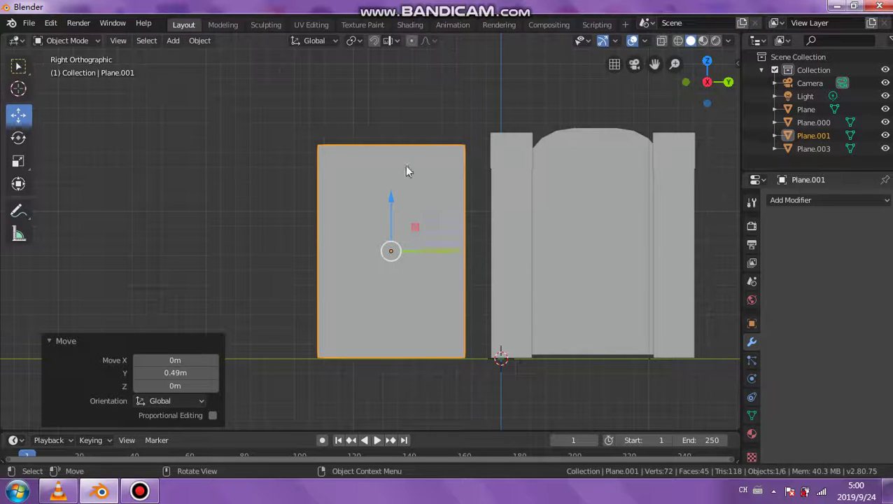
click(18, 160)
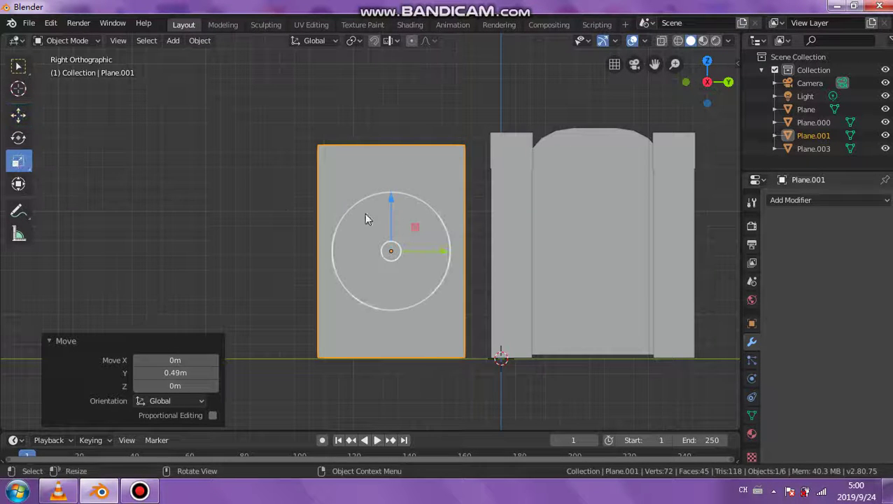
drag(391, 202, 392, 195)
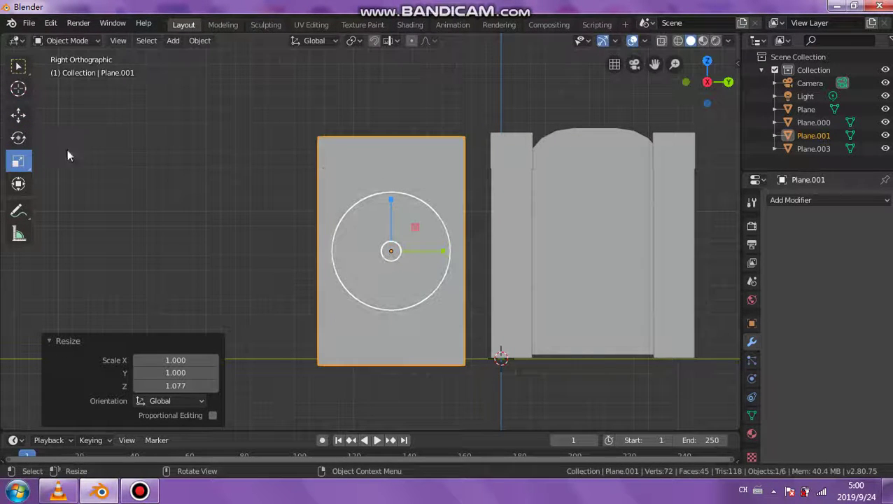
click(18, 114)
drag(391, 203, 390, 192)
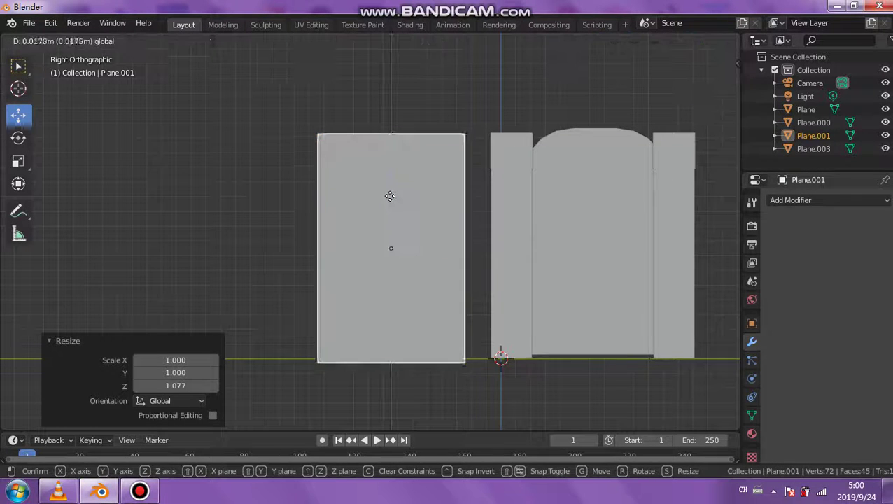
mouse_move(250, 140)
middle_down()
mouse_move(511, 224)
mouse_move(571, 179)
mouse_move(496, 181)
mouse_move(578, 251)
mouse_move(527, 231)
middle_up()
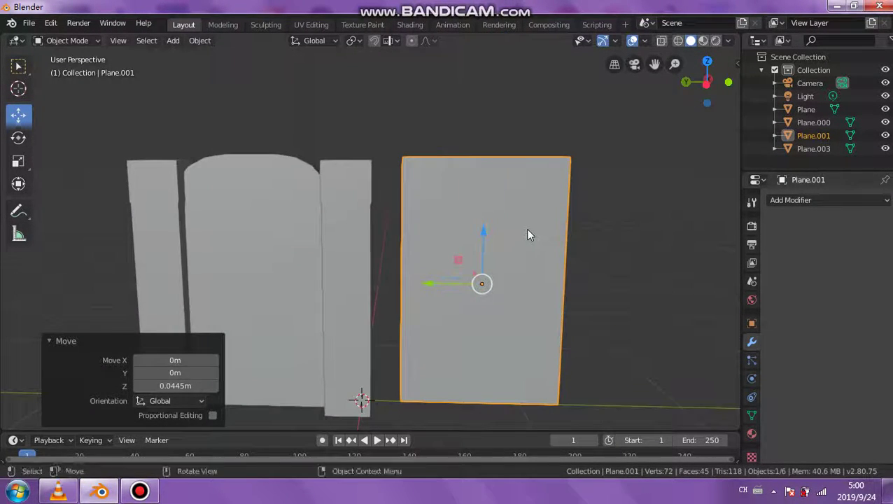
scroll(529, 221, up, 2)
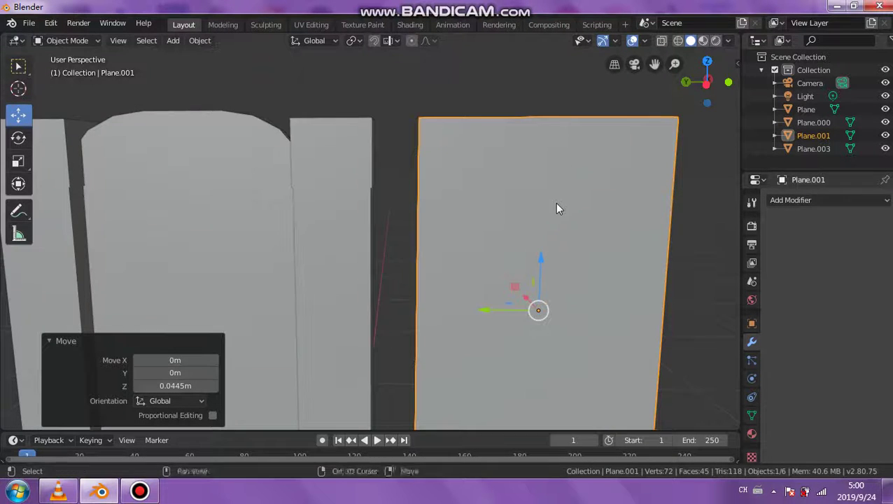
scroll(494, 229, up, 1)
mouse_move(555, 202)
middle_down()
mouse_move(494, 228)
mouse_move(501, 250)
middle_up()
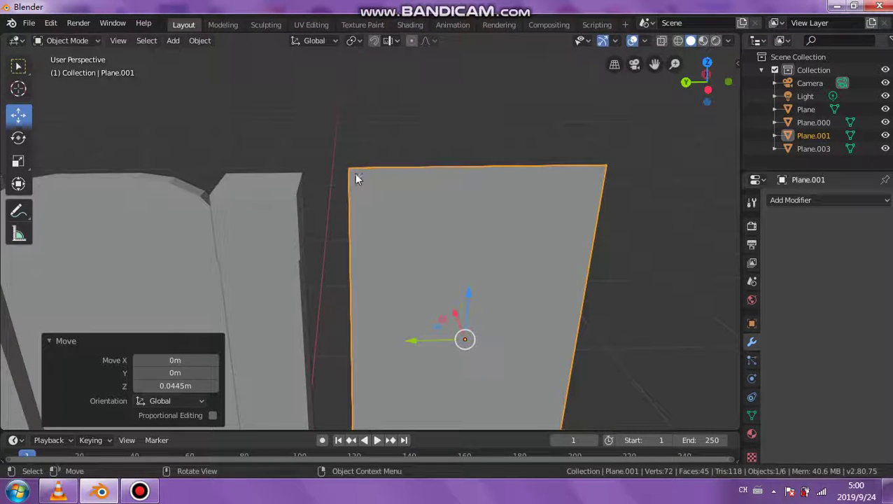
Enter Edit Mode on Plane.001, clear the selection, and pick the panel's face.
click(96, 41)
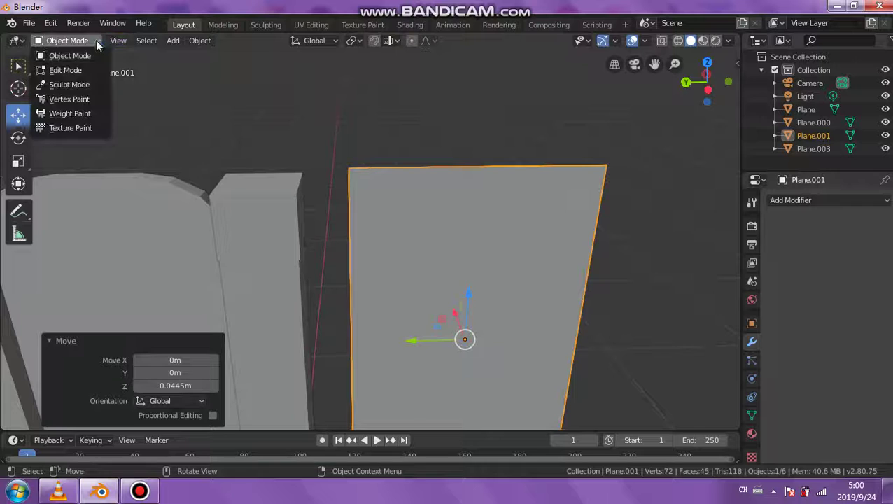
click(85, 57)
click(78, 42)
click(72, 69)
key(alt+a)
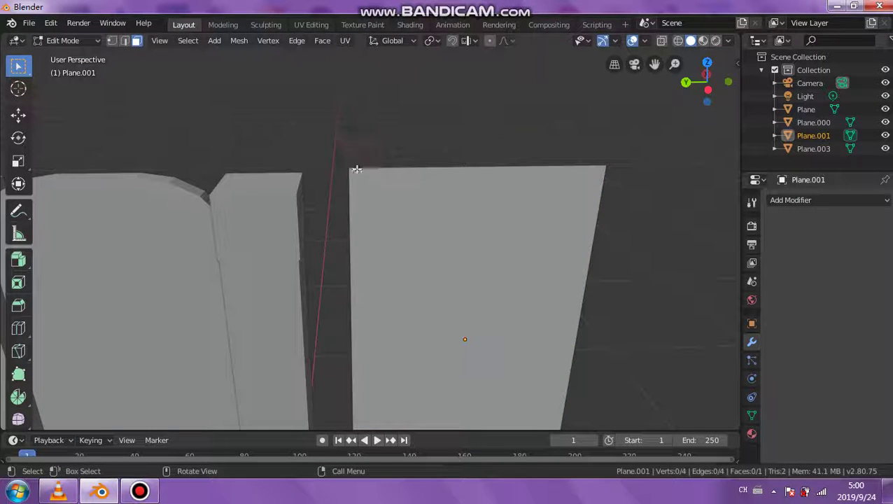
scroll(352, 178, up, 2)
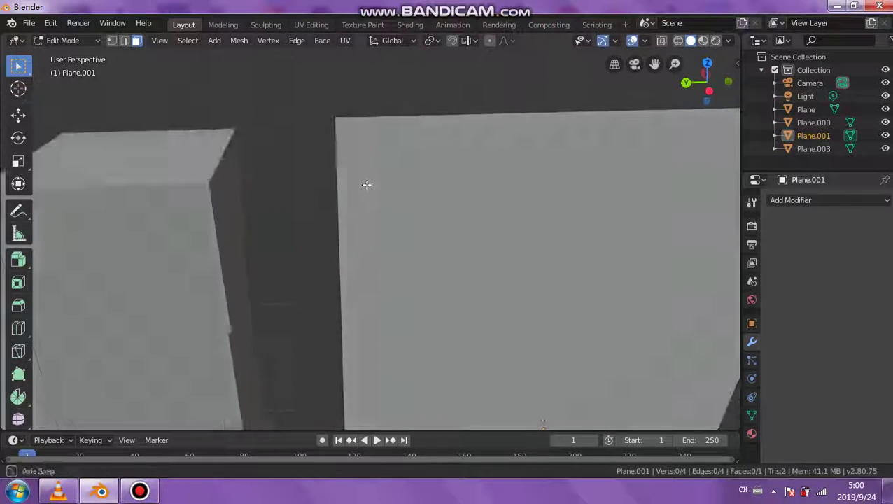
middle_drag(367, 186, 370, 191)
click(371, 184)
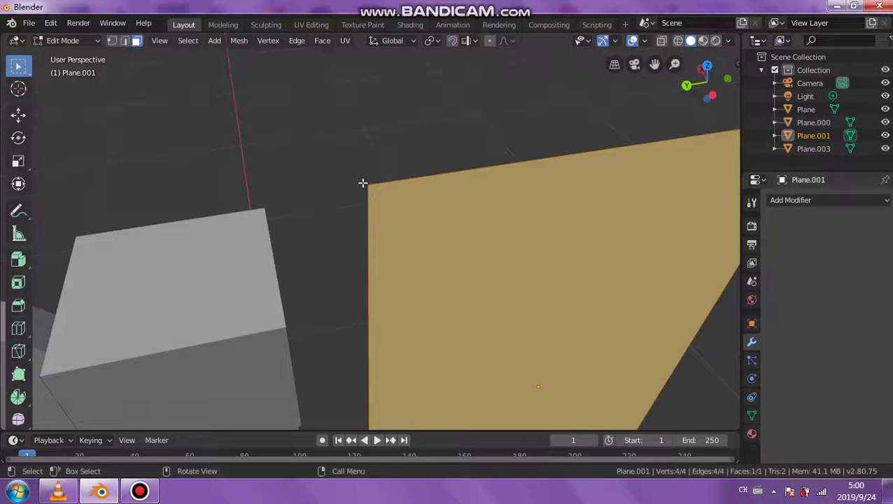
click(362, 183)
click(371, 186)
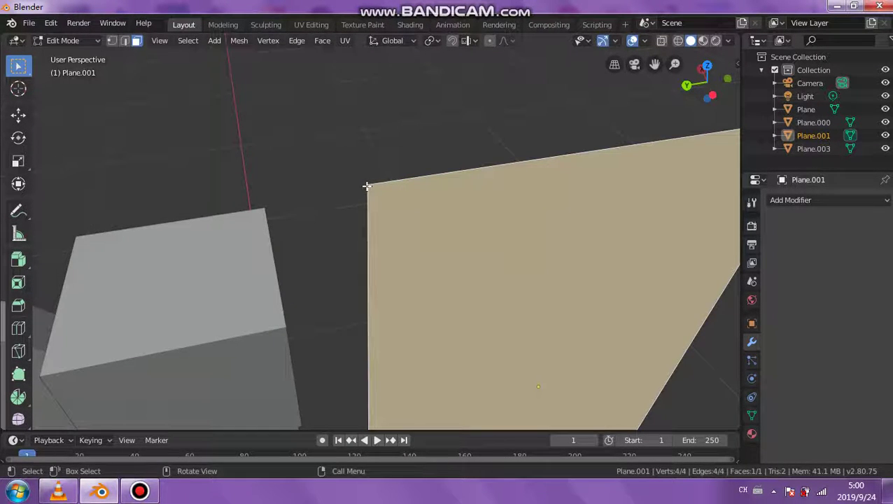
Switch to Vertex select, clear the selection, and try a bevel on the top edge before undoing it.
click(112, 40)
key(alt+a)
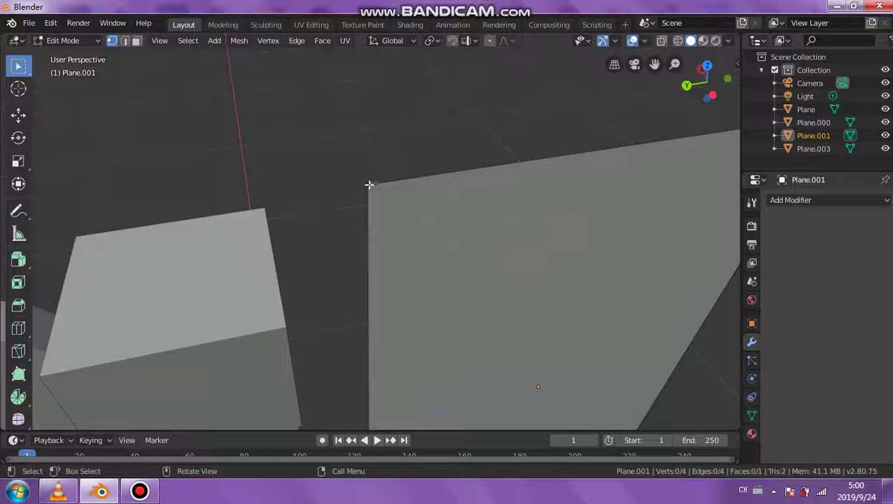
shift+middle_drag(483, 180, 306, 173)
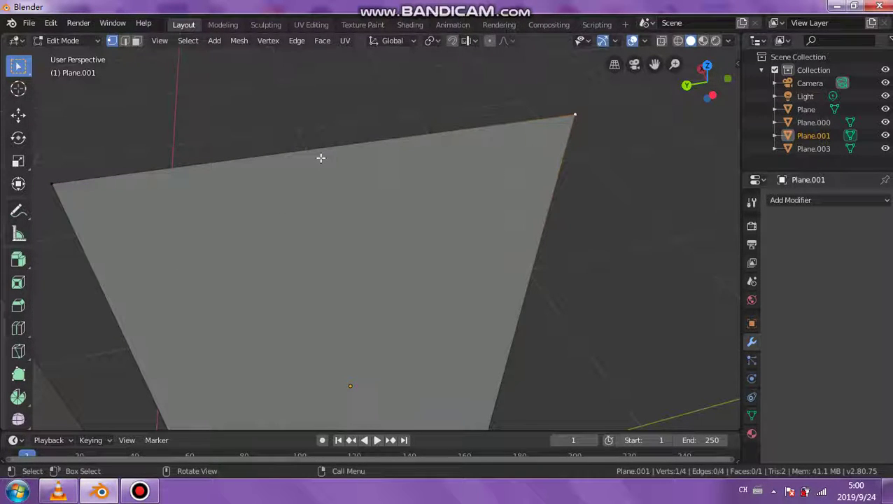
scroll(172, 204, down, 2)
mouse_move(151, 206)
middle_down()
mouse_move(146, 219)
mouse_move(160, 199)
middle_up()
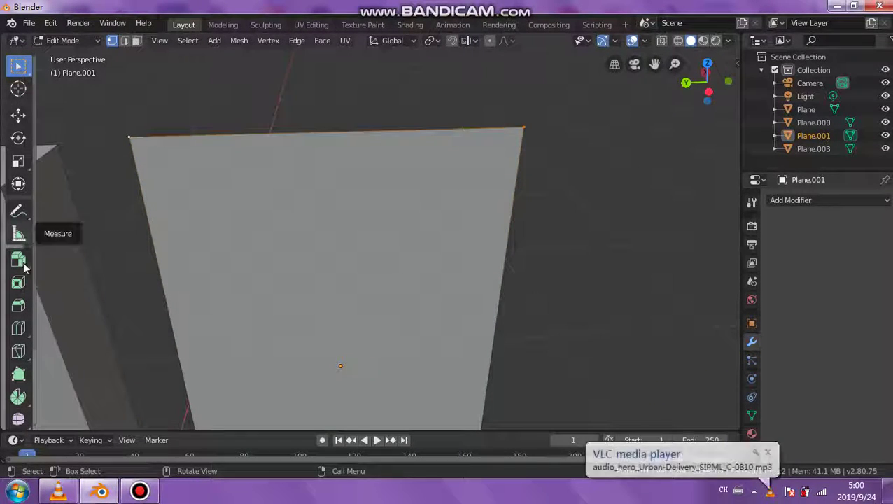
click(18, 305)
mouse_move(219, 245)
mouse_down()
mouse_move(283, 239)
mouse_move(270, 323)
mouse_move(325, 177)
mouse_move(255, 345)
mouse_move(285, 251)
mouse_up()
key(ctrl+z)
key(ctrl+z)
mouse_move(306, 168)
middle_down()
mouse_move(289, 222)
mouse_move(279, 171)
middle_up()
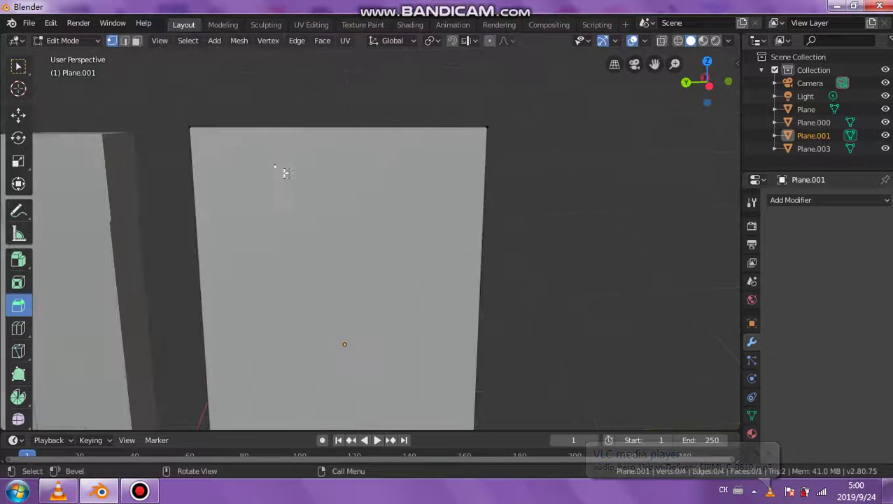
Cut a vertical edge loop through the panel, undo it, and switch to Face select.
click(18, 328)
click(335, 130)
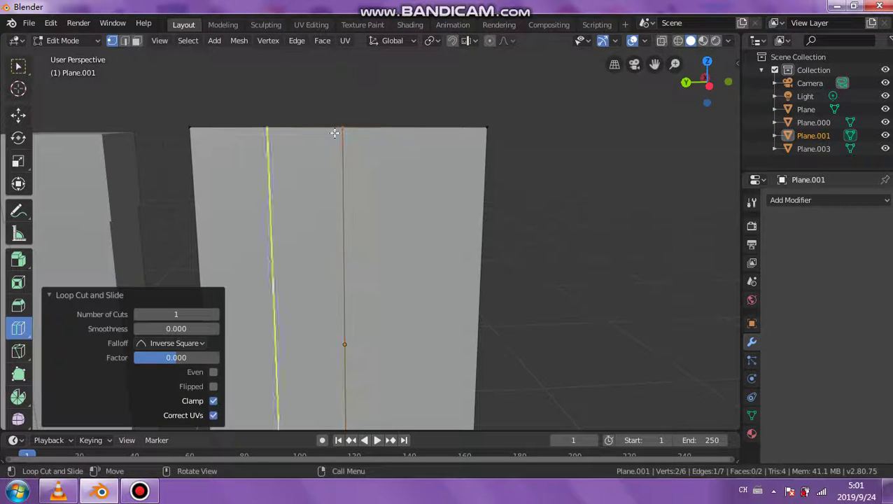
mouse_move(311, 107)
middle_down()
mouse_move(299, 151)
mouse_move(225, 177)
middle_up()
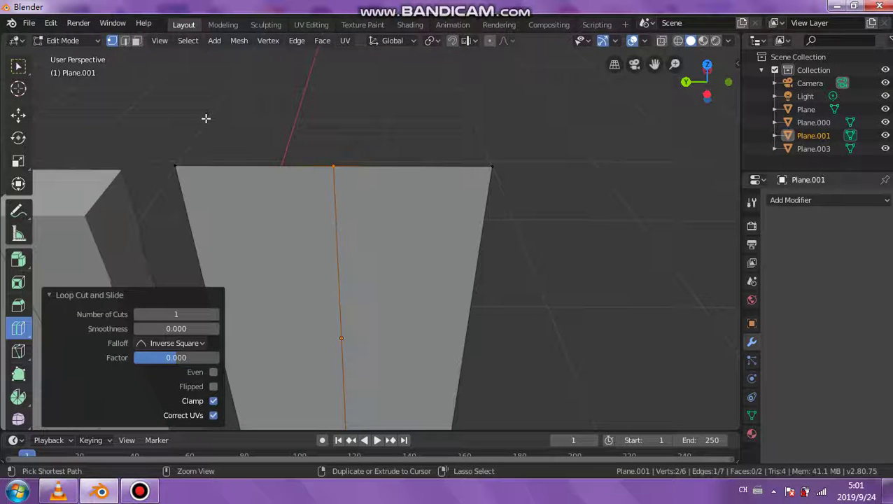
key(ctrl+z)
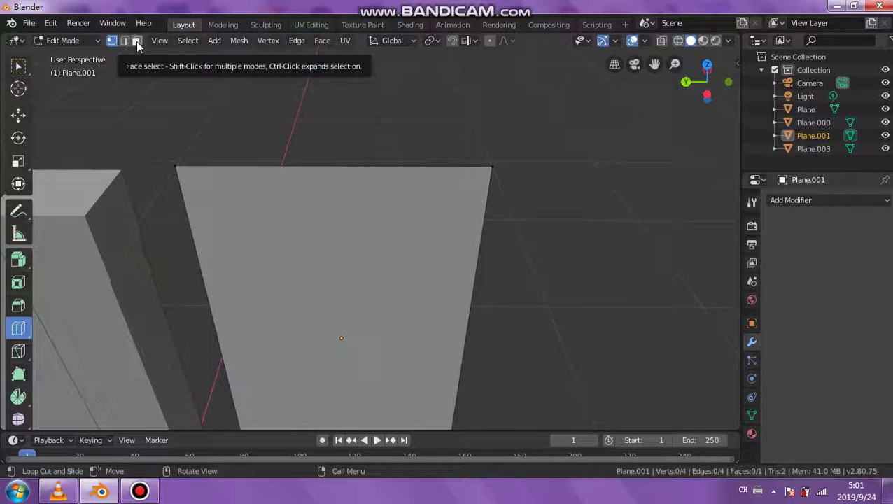
click(138, 41)
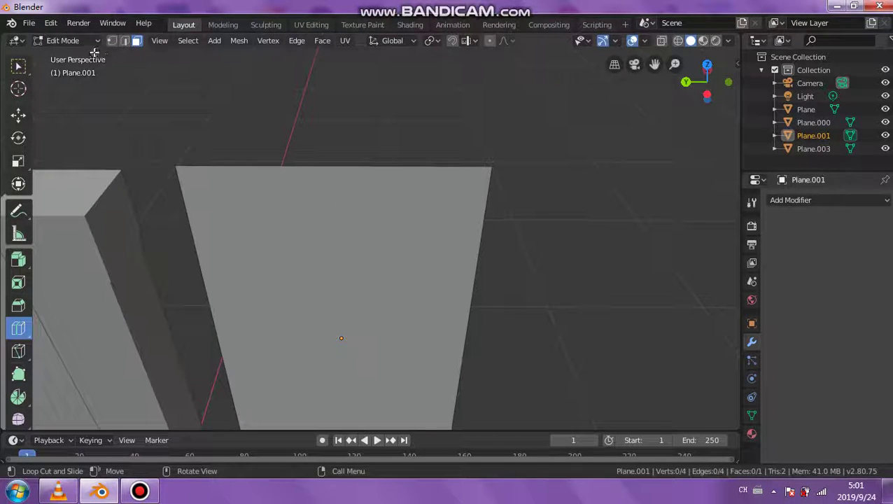
Select the panel's face and try Shrink/Fatten on it.
click(18, 65)
click(235, 194)
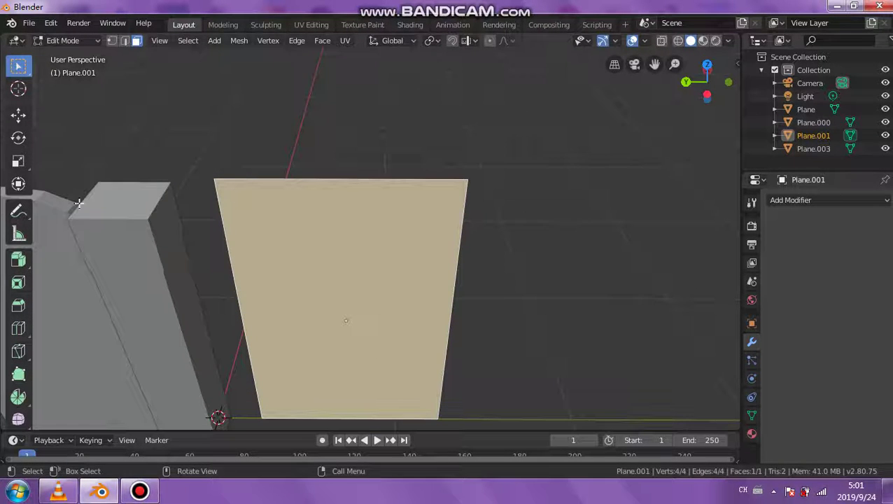
scroll(18, 398, down, 3)
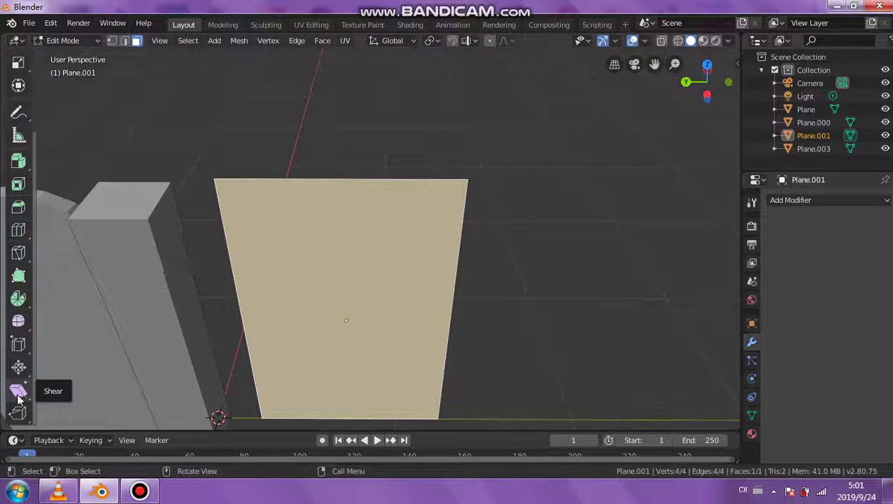
click(19, 367)
drag(343, 308, 341, 301)
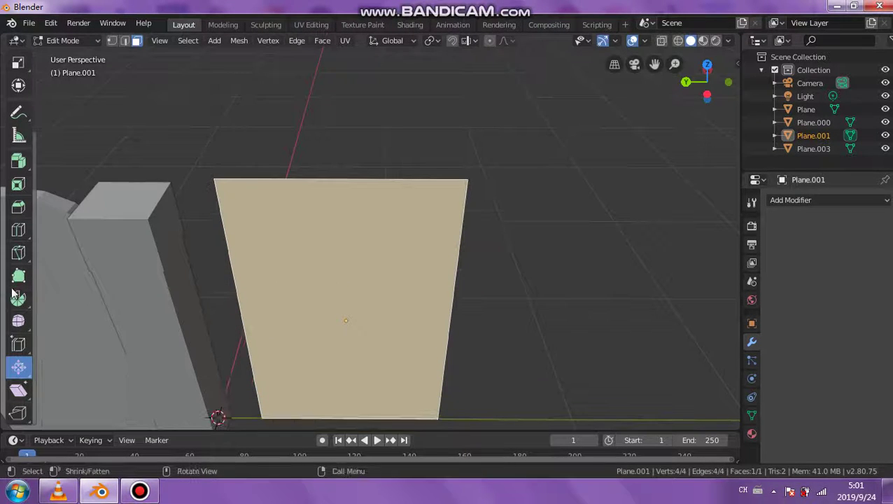
Extrude the face for depth, undo it, and open the Add Modifier list.
click(18, 161)
drag(261, 239, 269, 226)
key(ctrl+z)
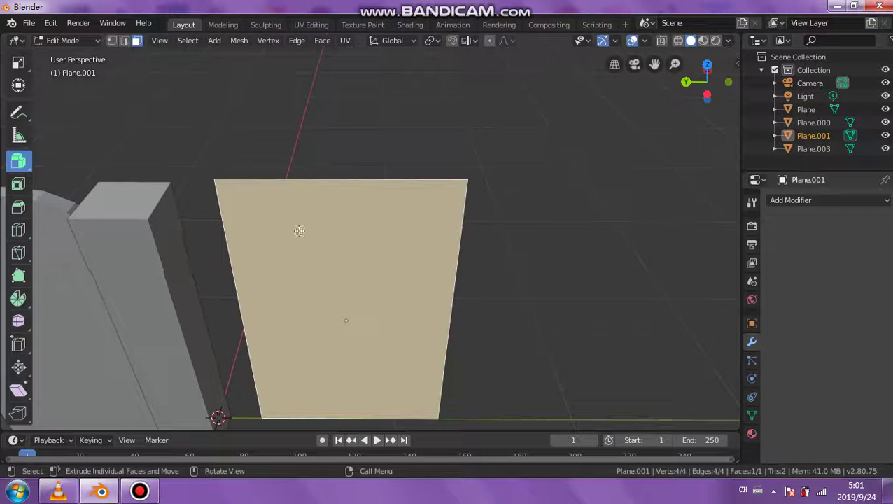
mouse_move(298, 231)
middle_down()
mouse_move(300, 247)
mouse_move(412, 264)
mouse_move(392, 253)
mouse_move(291, 249)
mouse_move(308, 242)
middle_up()
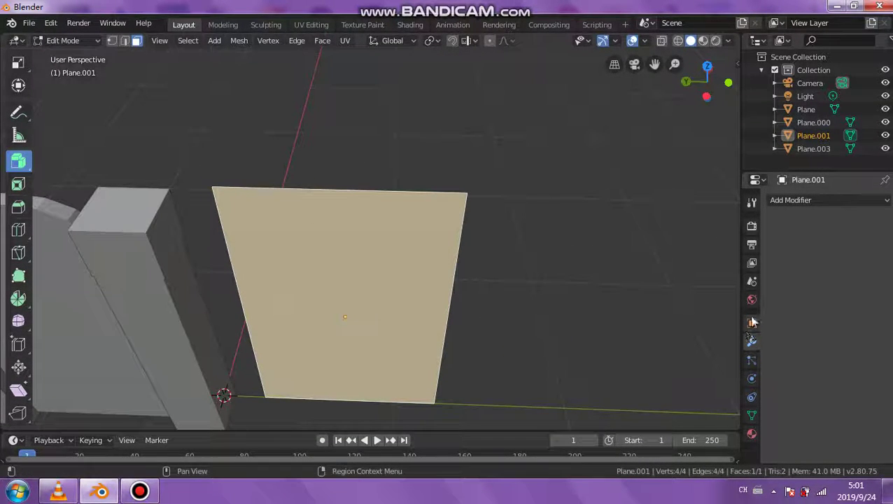
click(791, 200)
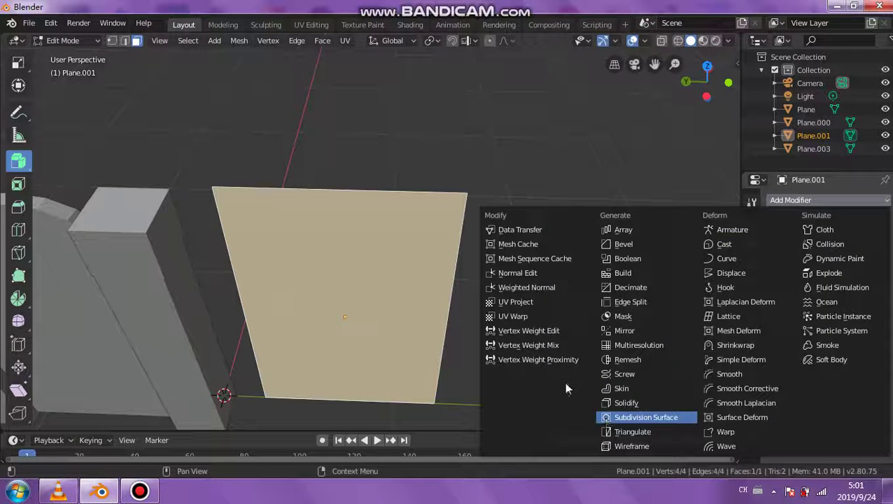
Add a Solidify modifier with 0.04 m thickness, switch to Object Mode, and apply it.
click(647, 409)
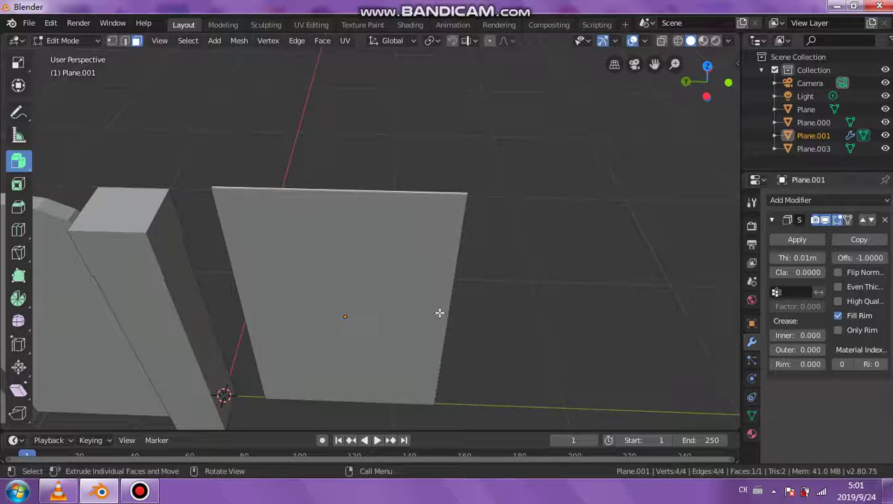
middle_drag(440, 313, 481, 259)
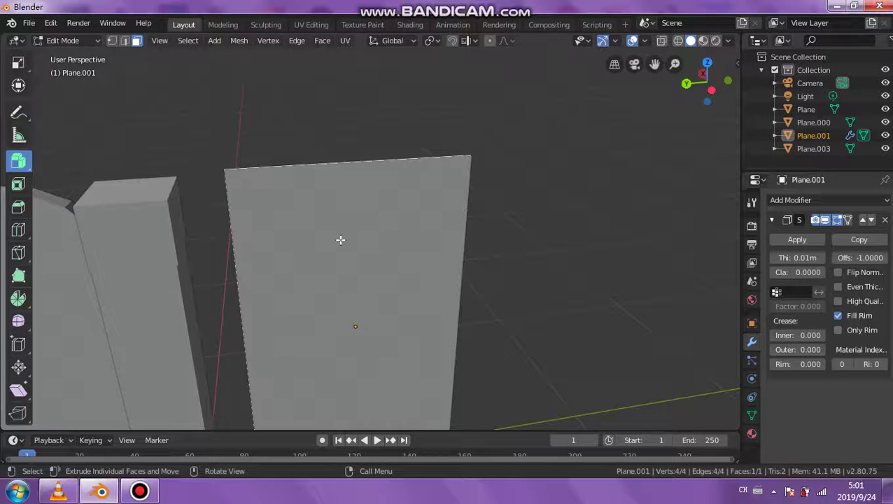
mouse_move(340, 240)
middle_down()
mouse_move(313, 231)
mouse_move(306, 256)
middle_up()
scroll(242, 191, down, 2)
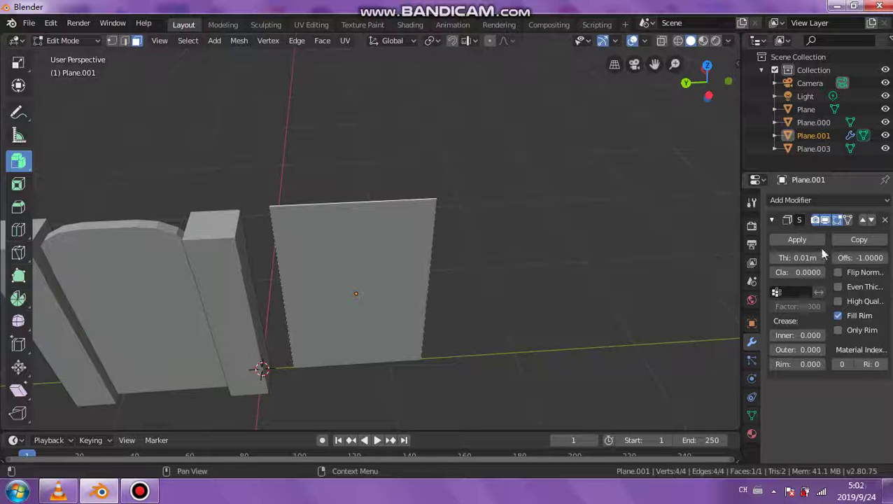
drag(823, 255, 820, 251)
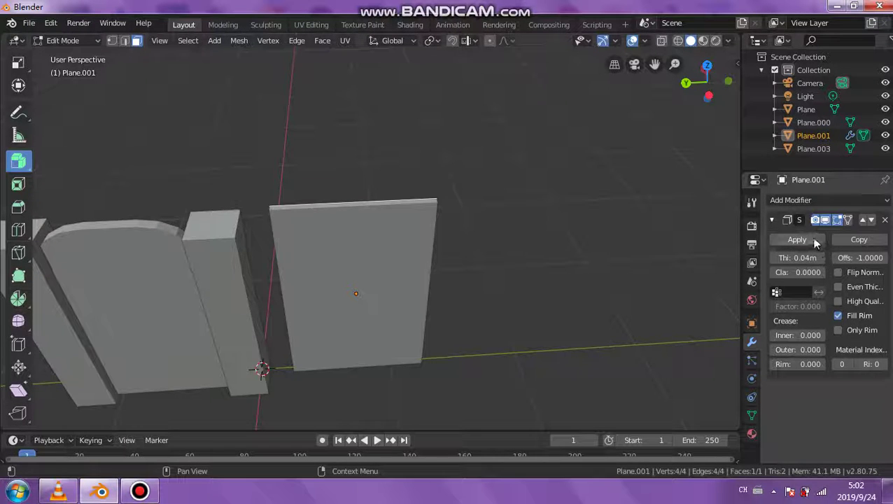
click(815, 241)
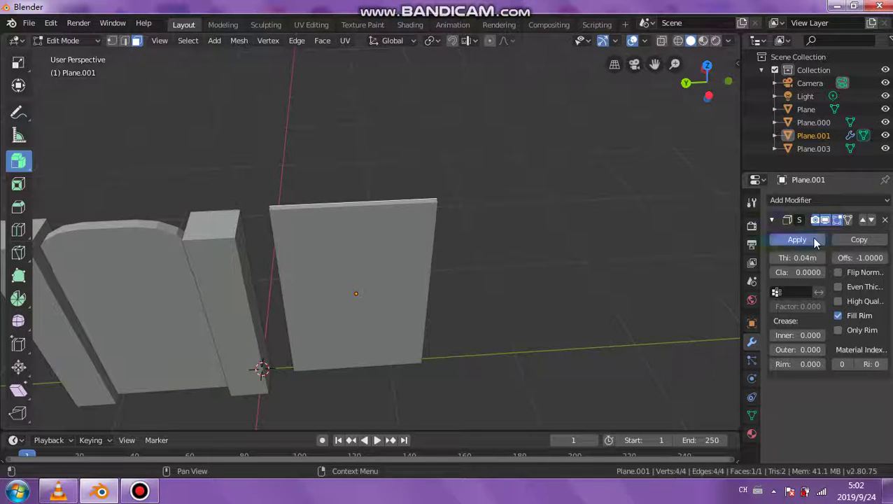
click(94, 43)
click(87, 54)
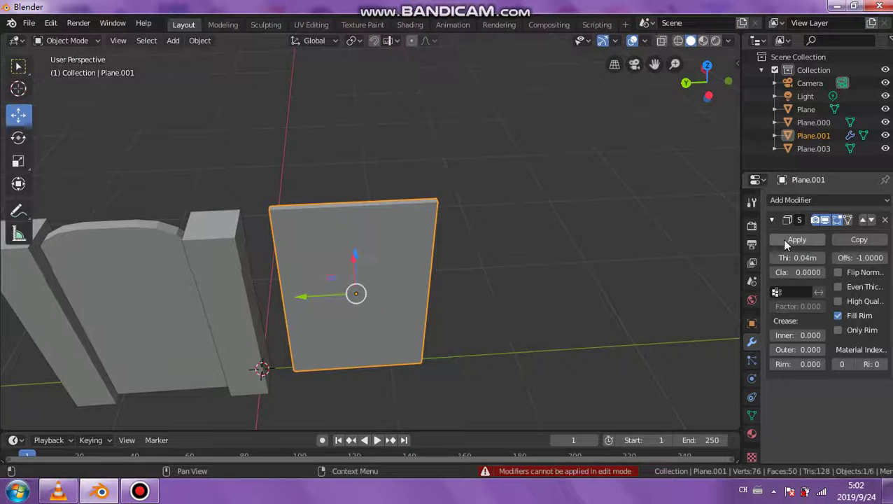
click(784, 242)
mouse_move(363, 247)
middle_down()
mouse_move(375, 226)
mouse_move(363, 197)
middle_up()
click(88, 43)
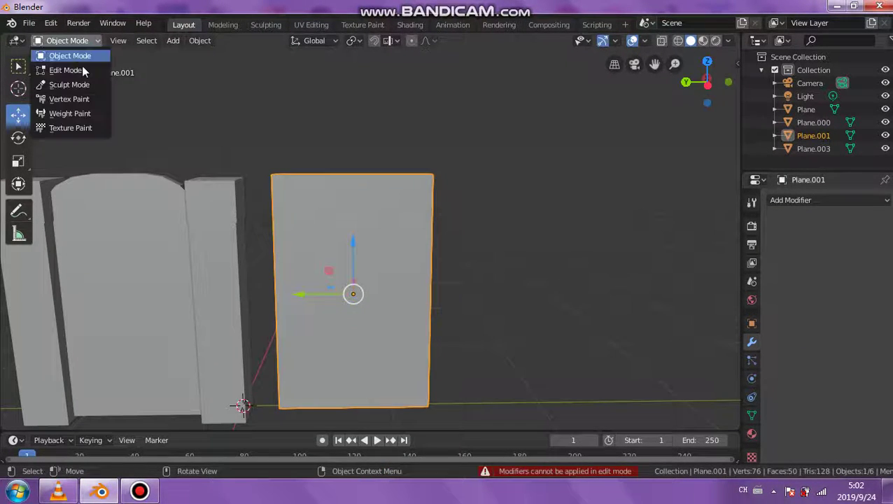
click(82, 70)
click(19, 284)
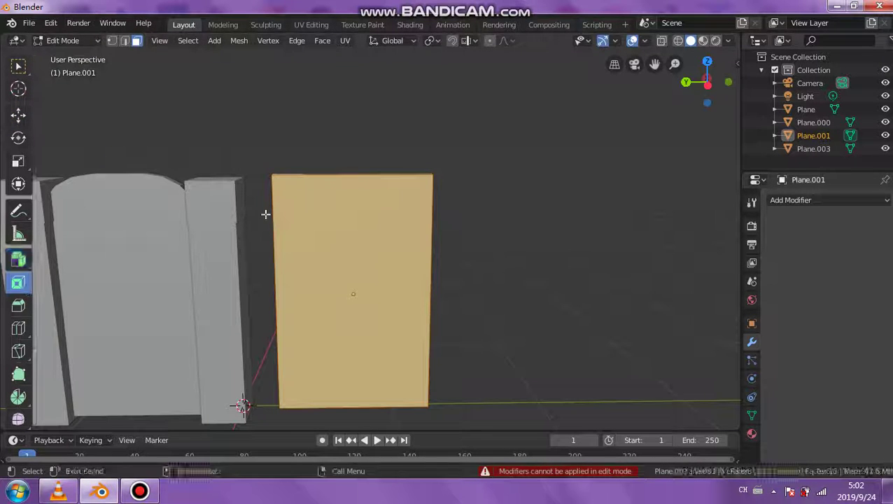
drag(299, 200, 319, 246)
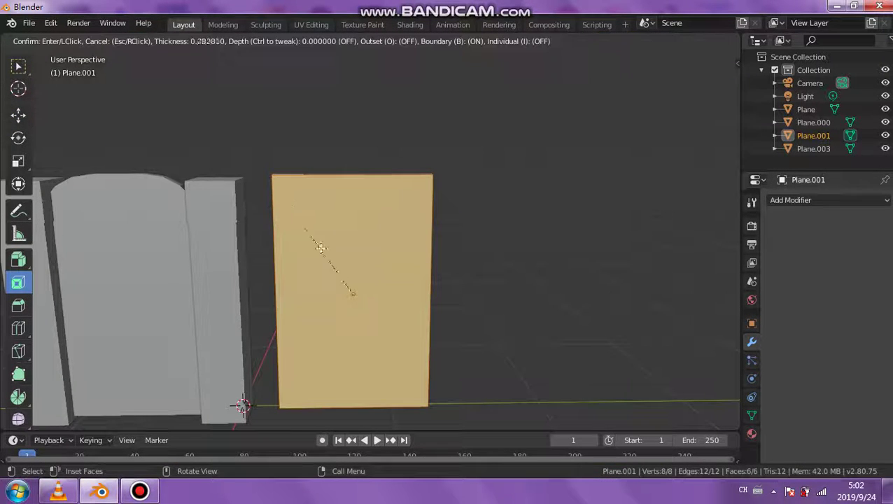
click(271, 41)
key(ctrl+z)
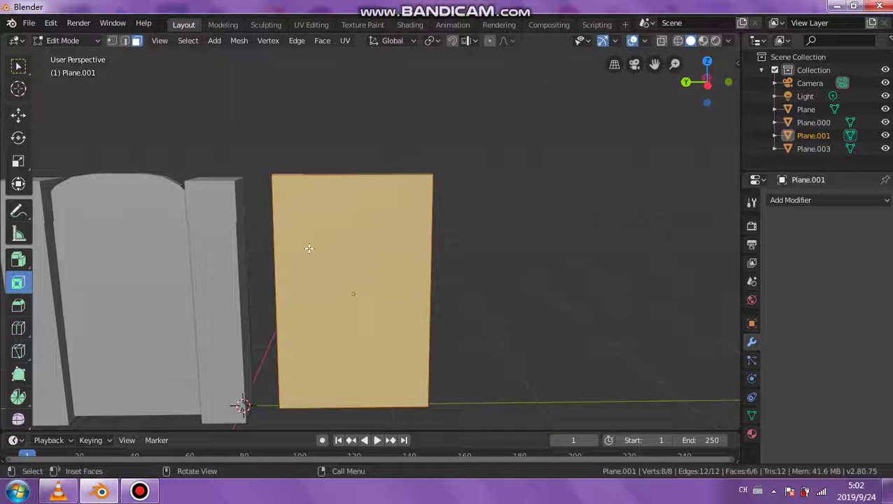
mouse_move(309, 248)
mouse_down()
mouse_move(339, 283)
mouse_move(344, 263)
mouse_up()
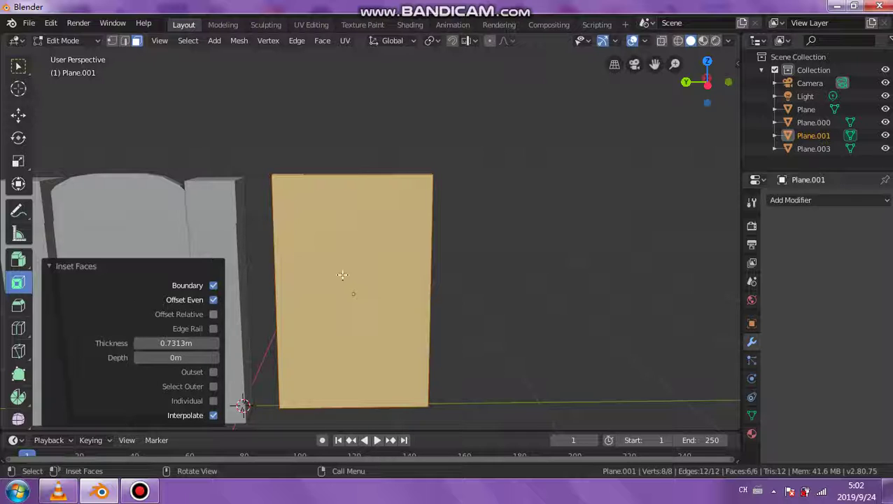
key(alt+a)
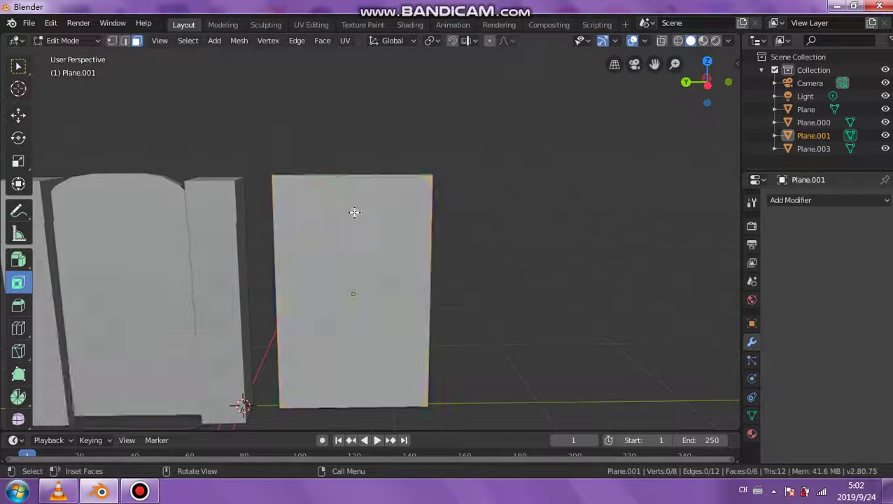
mouse_move(353, 213)
middle_down()
mouse_move(429, 255)
mouse_move(361, 253)
middle_up()
click(329, 249)
key(i)
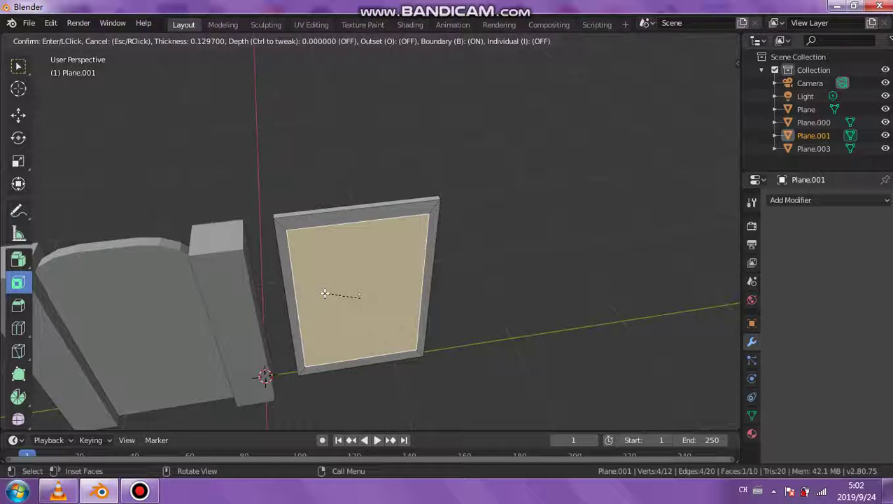
click(324, 293)
mouse_move(325, 293)
middle_down()
mouse_move(349, 249)
mouse_move(378, 244)
mouse_move(405, 256)
mouse_move(407, 282)
mouse_move(347, 234)
middle_up()
key(ctrl+z)
click(78, 40)
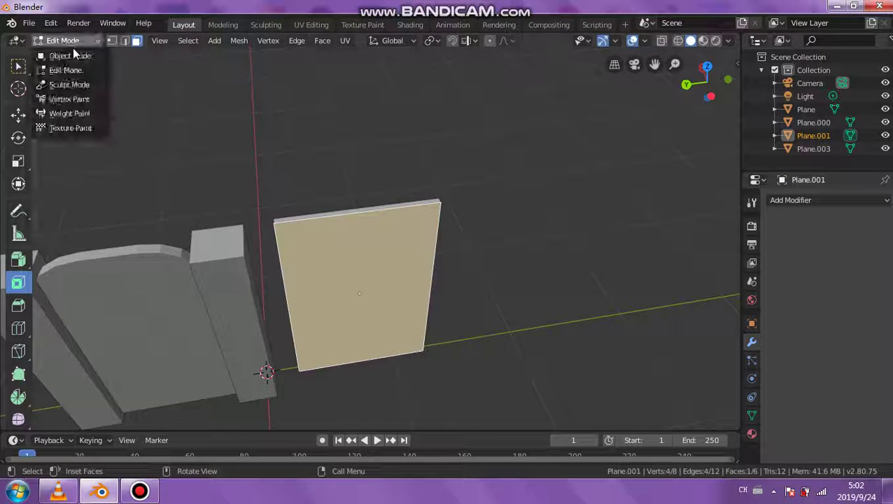
click(70, 55)
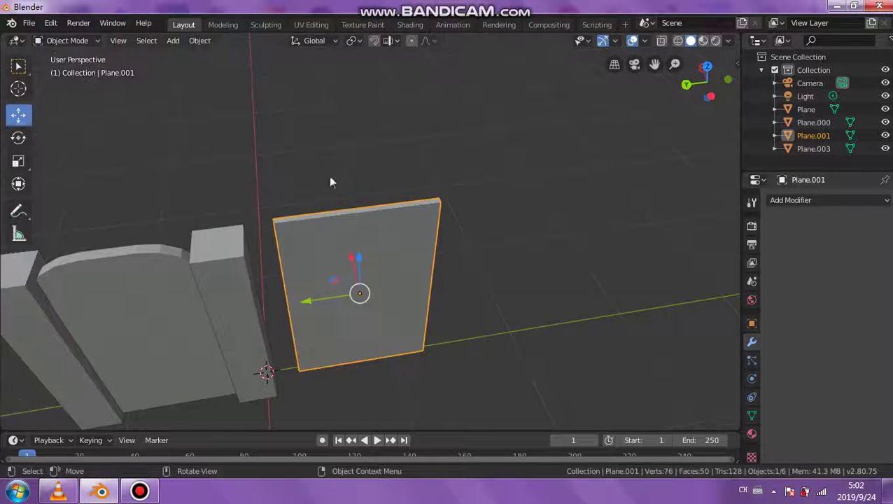
Scale the panel to 0.213, stretch it 1.171 on Z, and move it 1.79 m along Y.
click(19, 163)
key(s)
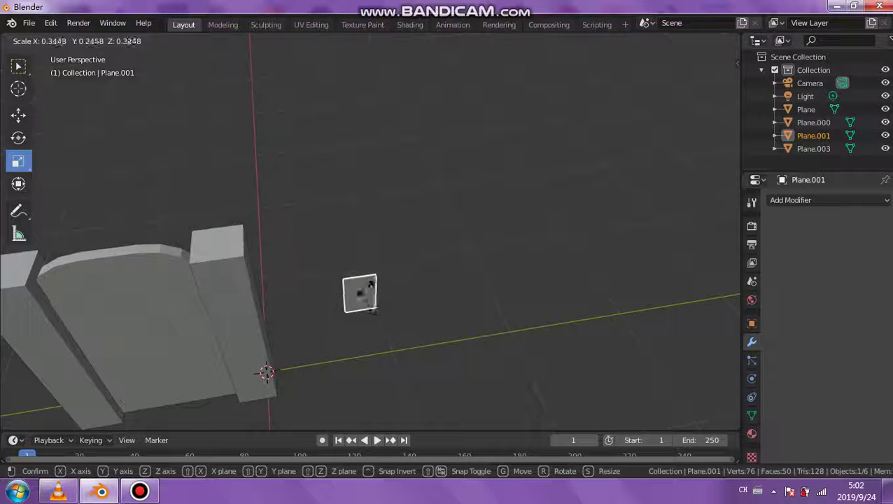
click(361, 310)
middle_drag(391, 322, 368, 265)
drag(347, 243, 357, 272)
click(180, 213)
click(18, 183)
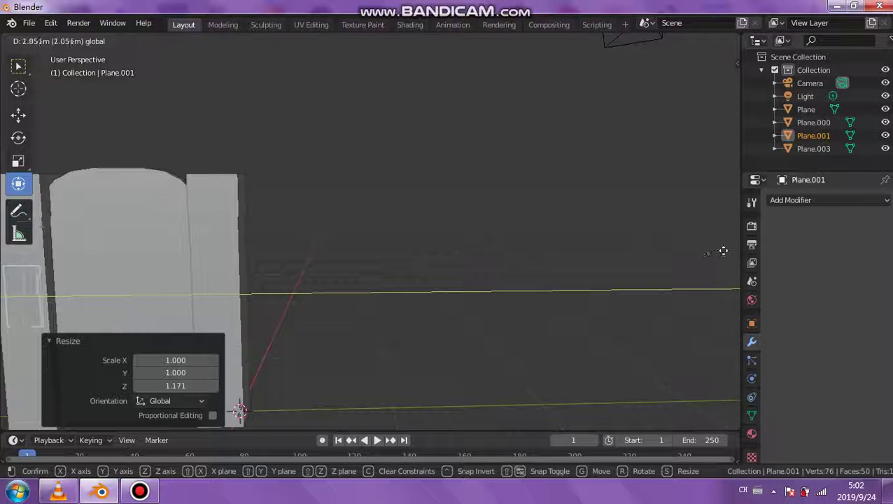
drag(255, 292, 796, 253)
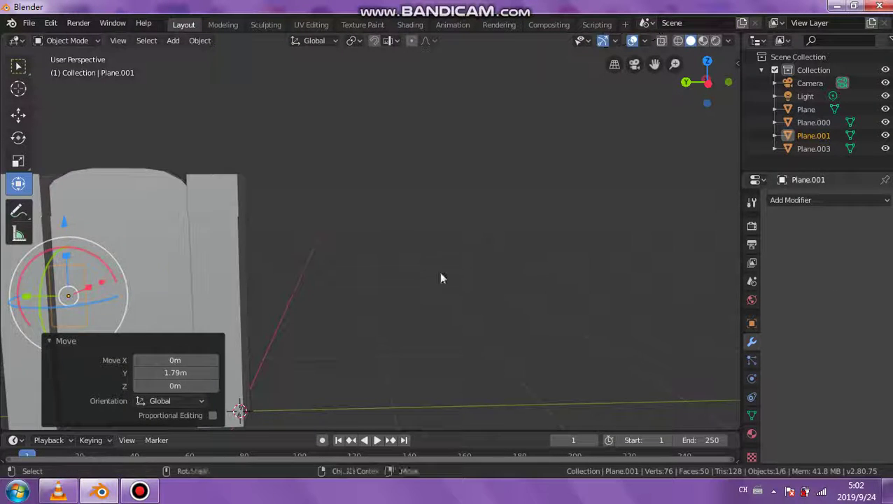